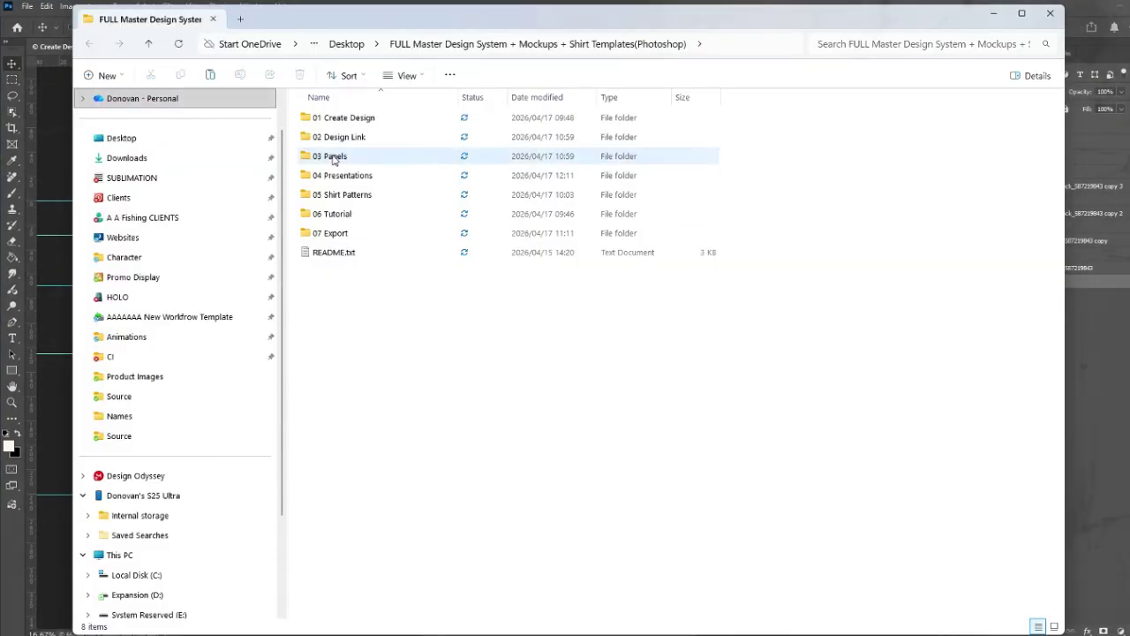
Open Design Link.psd from the 02 Design Link folder and compare it with Create Design File.psd
{"action": "double_click", "coordinate": [338, 137]}
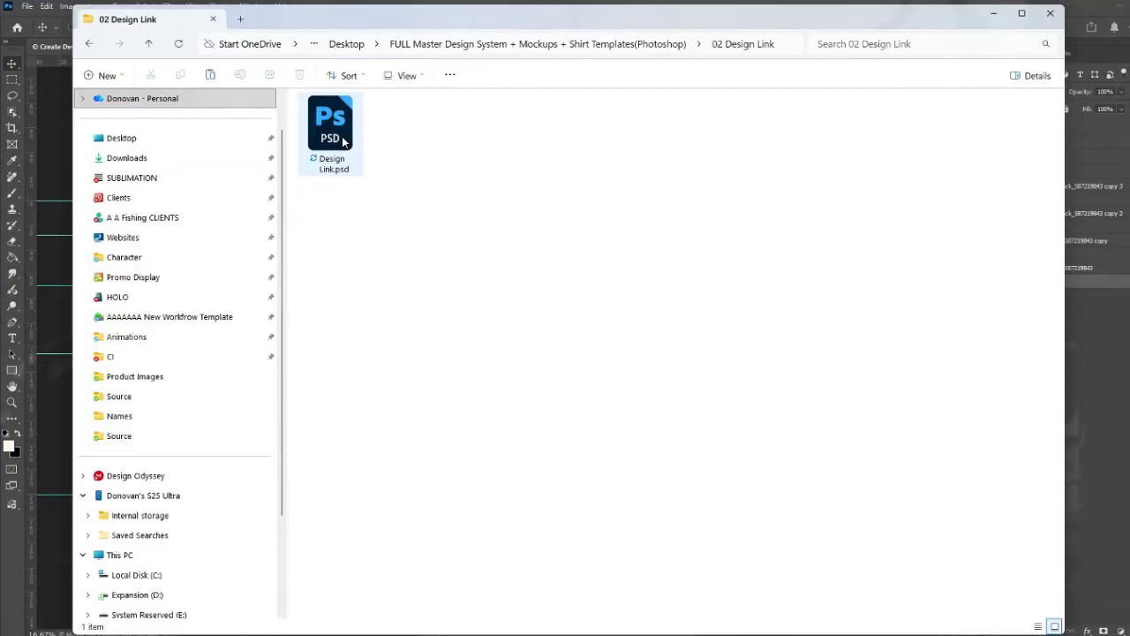
{"action": "left_click", "coordinate": [327, 126]}
{"action": "double_click", "coordinate": [327, 126]}
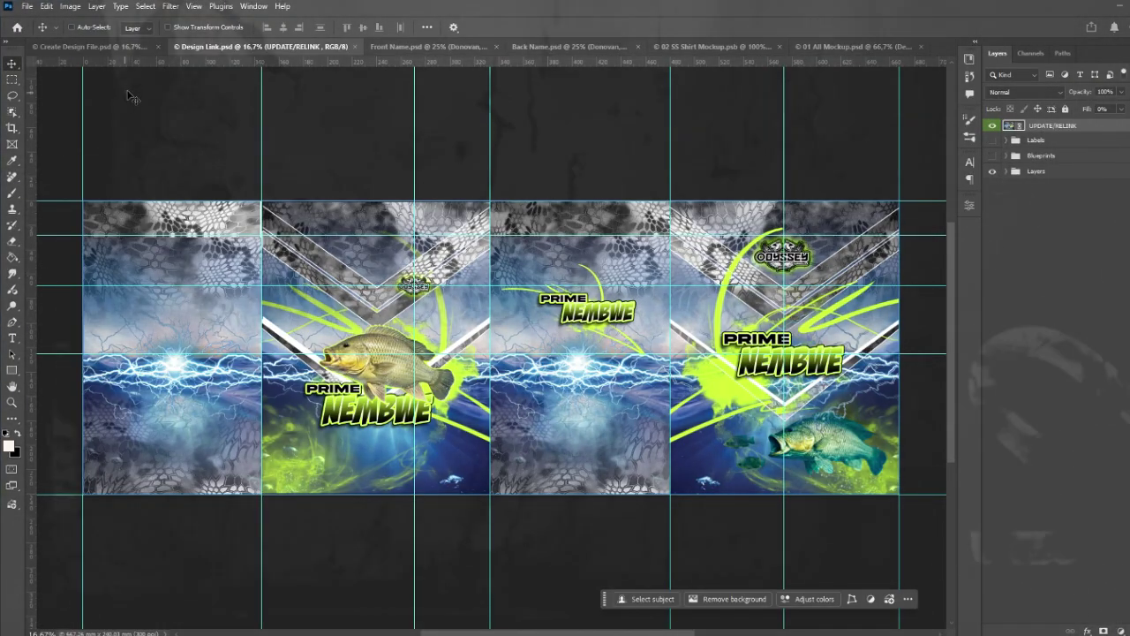
{"action": "key", "text": "ctrl+shift+Tab"}
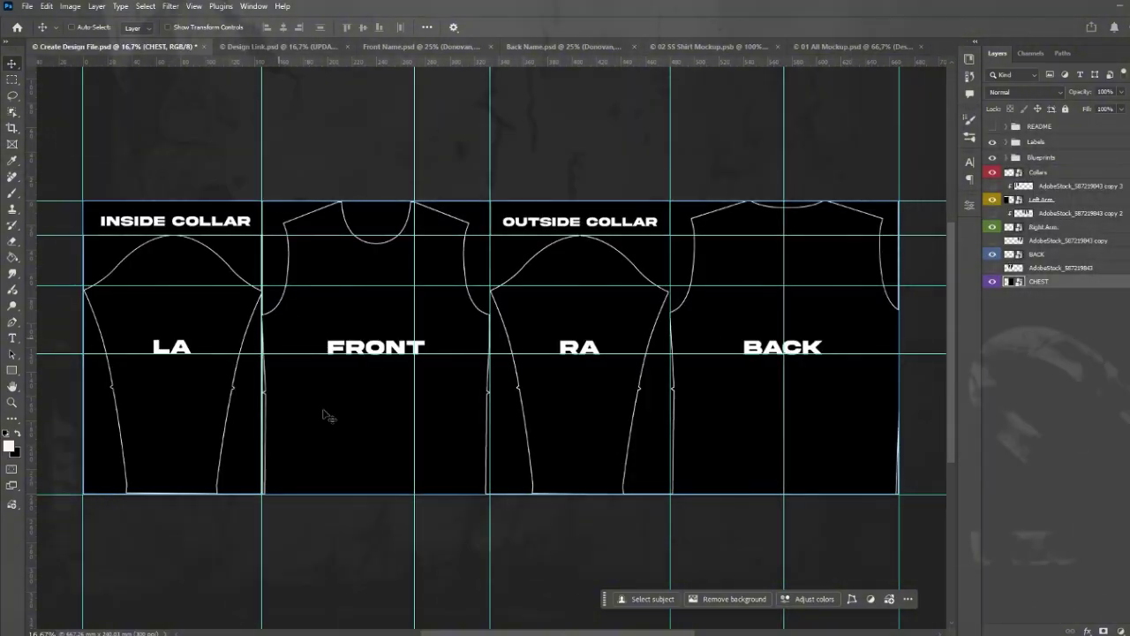
{"action": "key", "text": "ctrl+Tab"}
Browse from 03 Panels through images to the Names folder and open Front Name.psd
{"action": "key", "text": "alt+Tab"}
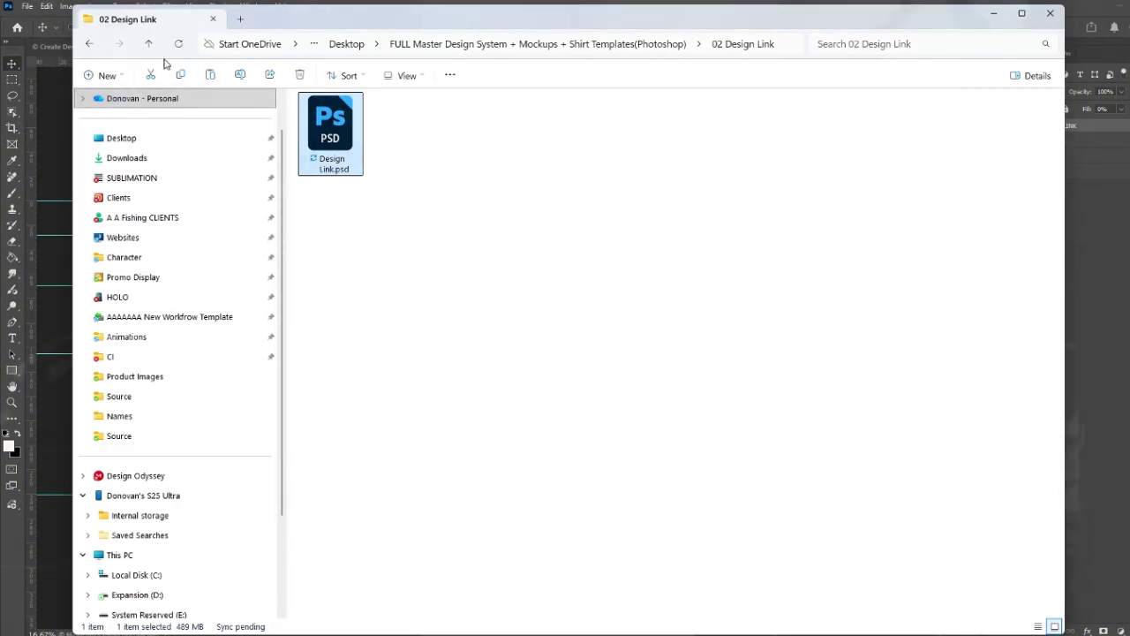
{"action": "key", "text": "alt+Up"}
{"action": "double_click", "coordinate": [341, 151]}
{"action": "double_click", "coordinate": [330, 120]}
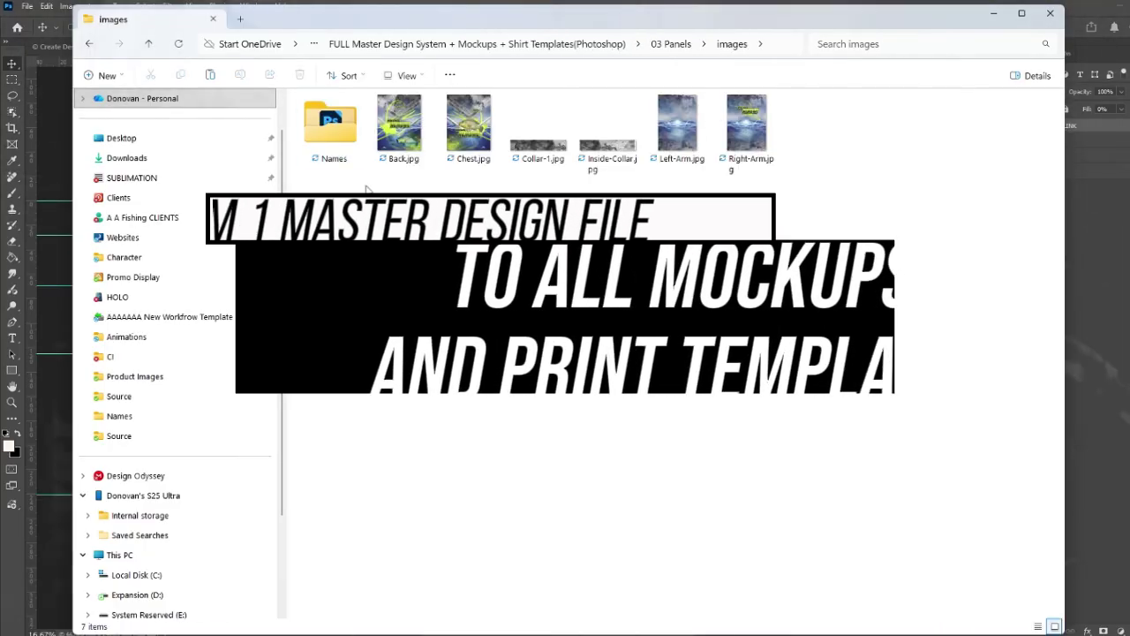
{"action": "double_click", "coordinate": [327, 124]}
{"action": "double_click", "coordinate": [341, 134]}
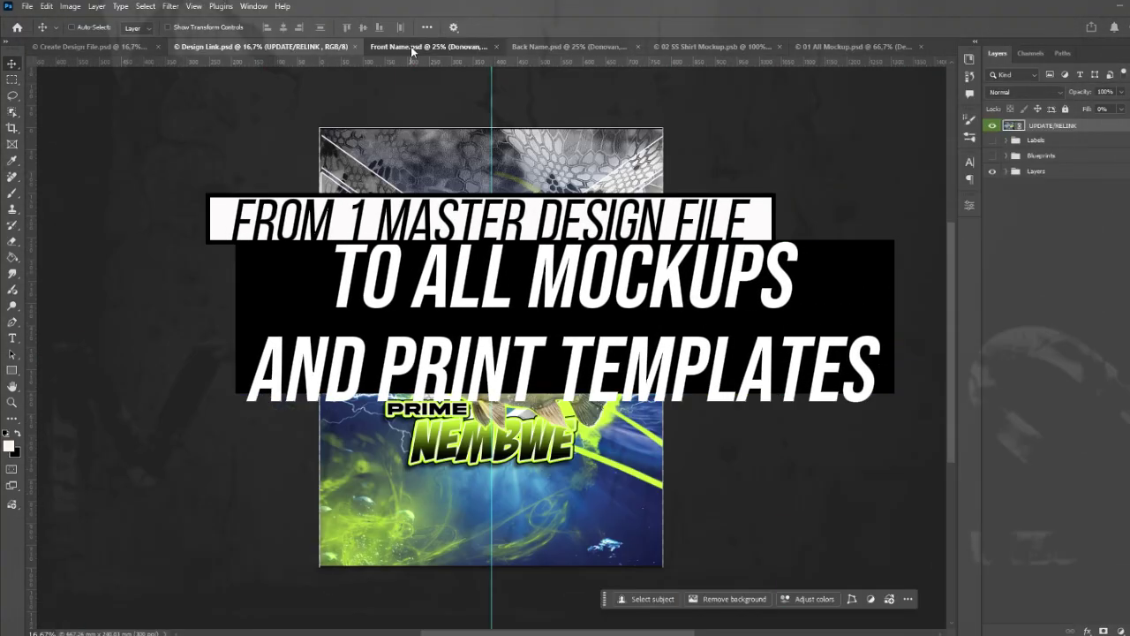
View the open Back Name.psd, 02 SS Shirt Mockup.psb and 01 All Mockup.psd documents
{"action": "left_click", "coordinate": [571, 46]}
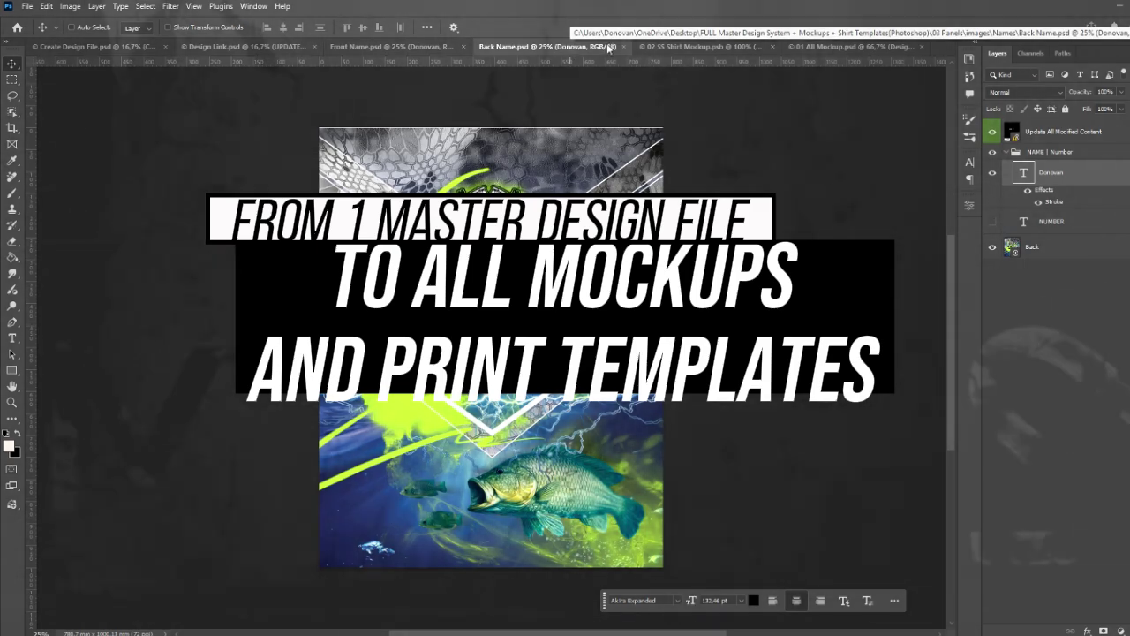
{"action": "left_click", "coordinate": [698, 46]}
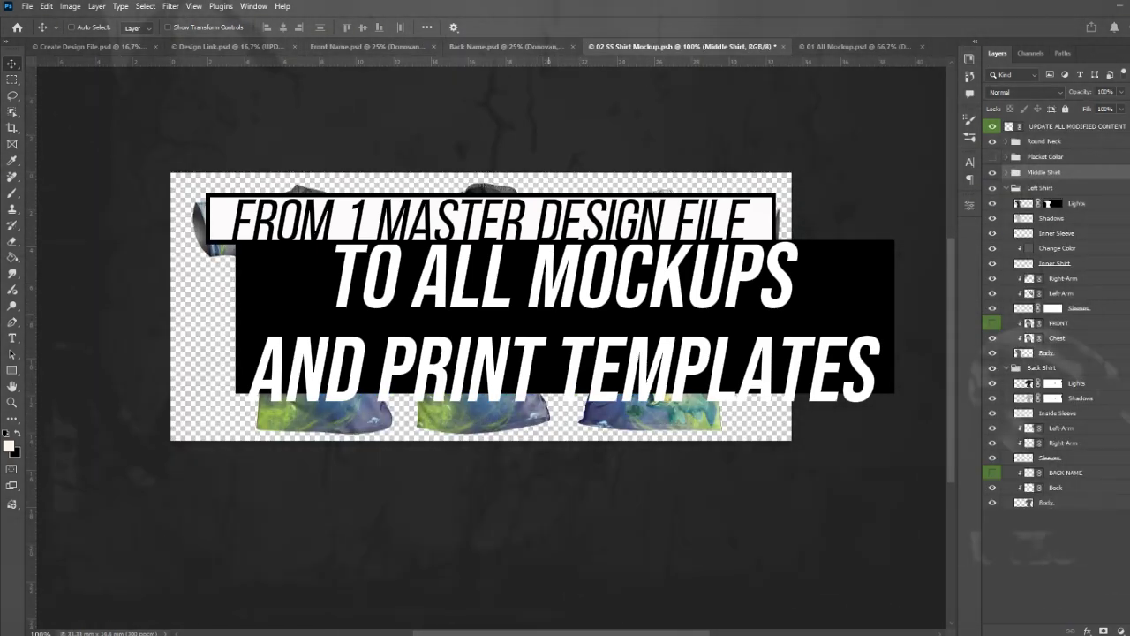
{"action": "left_click", "coordinate": [835, 46]}
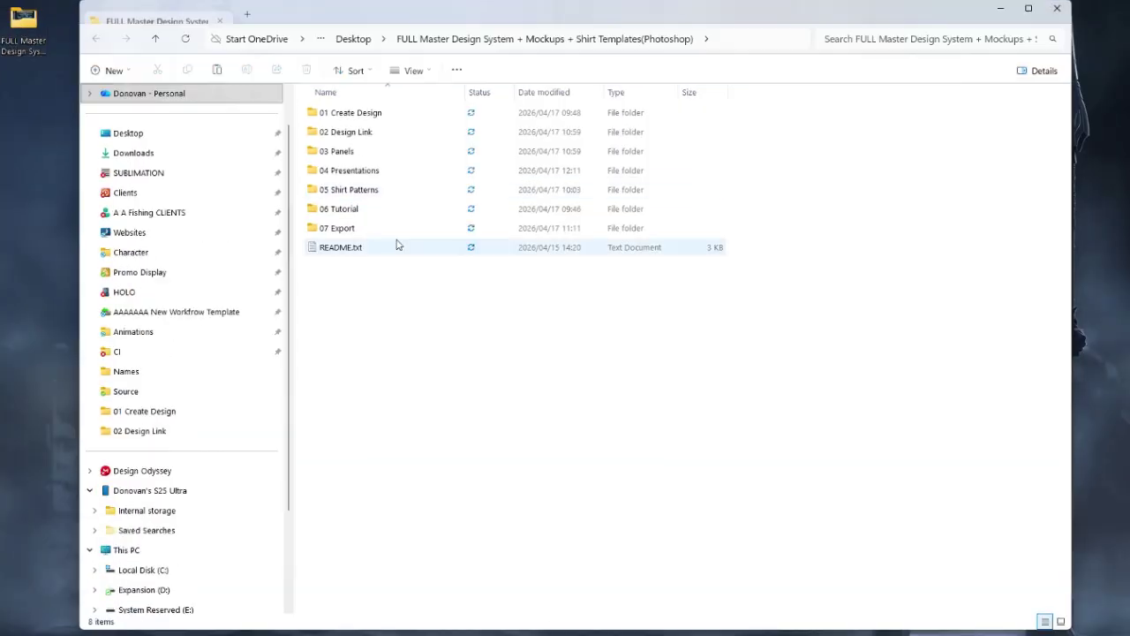
Open 01 Adult Shirt Templates print panels.indd from the 05 Shirt Patterns folder in InDesign and look through its size layouts
{"action": "double_click", "coordinate": [353, 187]}
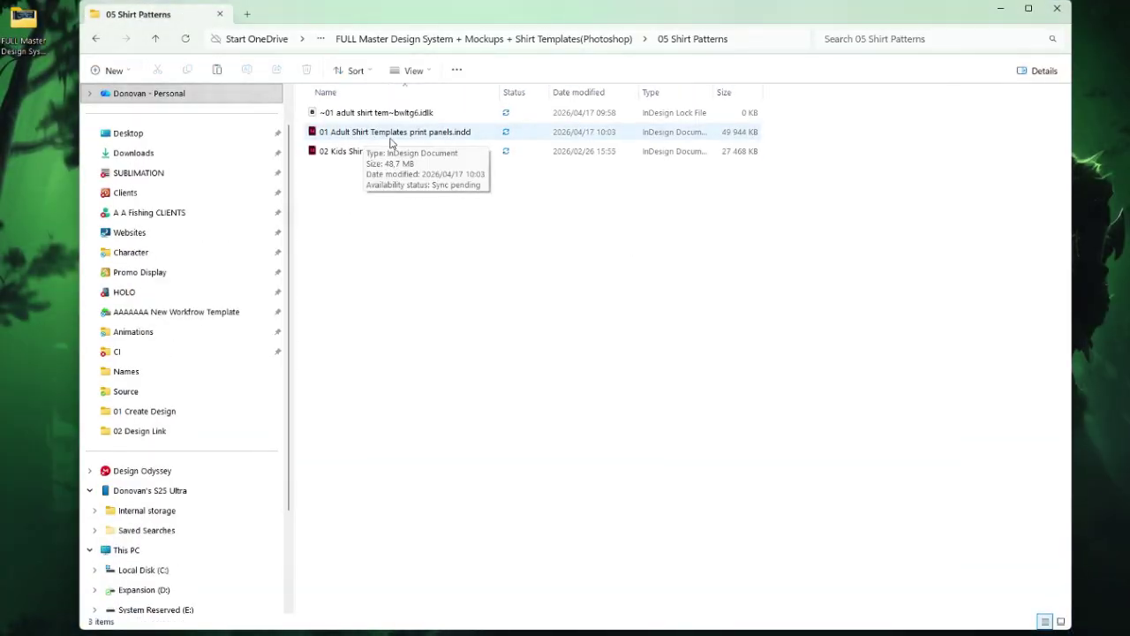
{"action": "left_click_drag", "start_coordinate": [371, 192], "coordinate": [339, 155]}
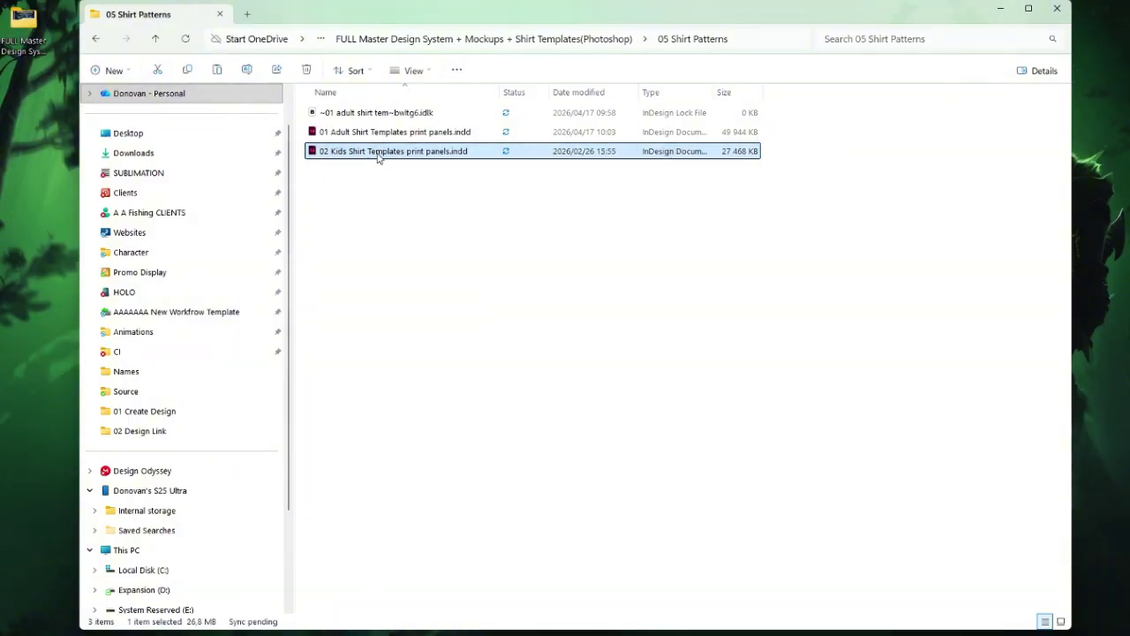
{"action": "key", "text": "Up"}
{"action": "key", "text": "Return"}
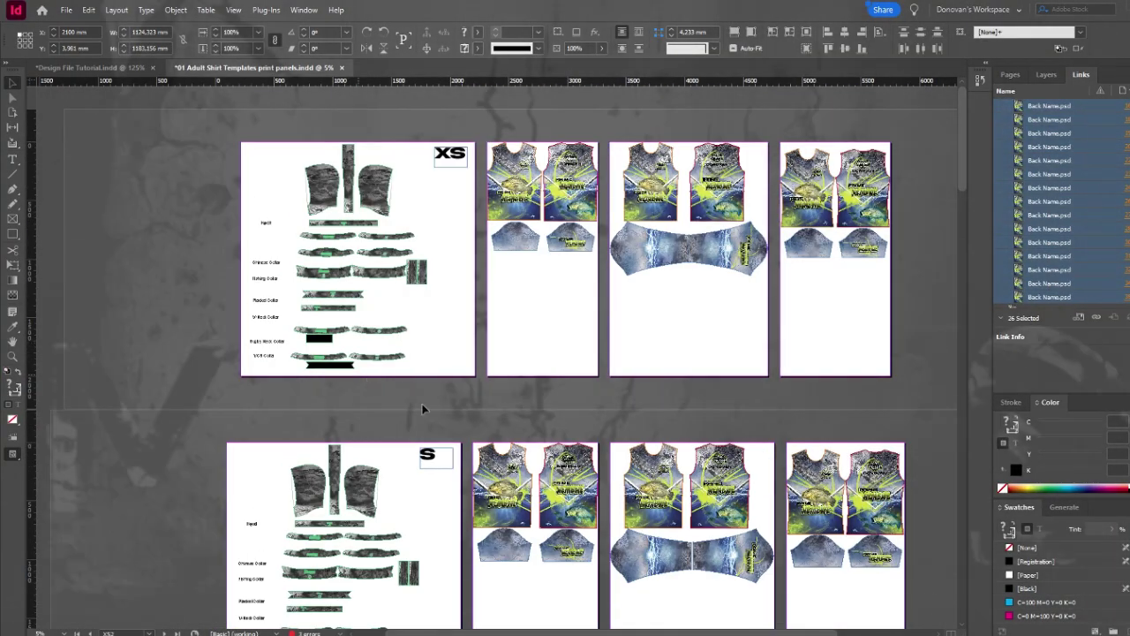
{"action": "scroll", "coordinate": [682, 378], "scroll_direction": "down", "scroll_amount": 5}
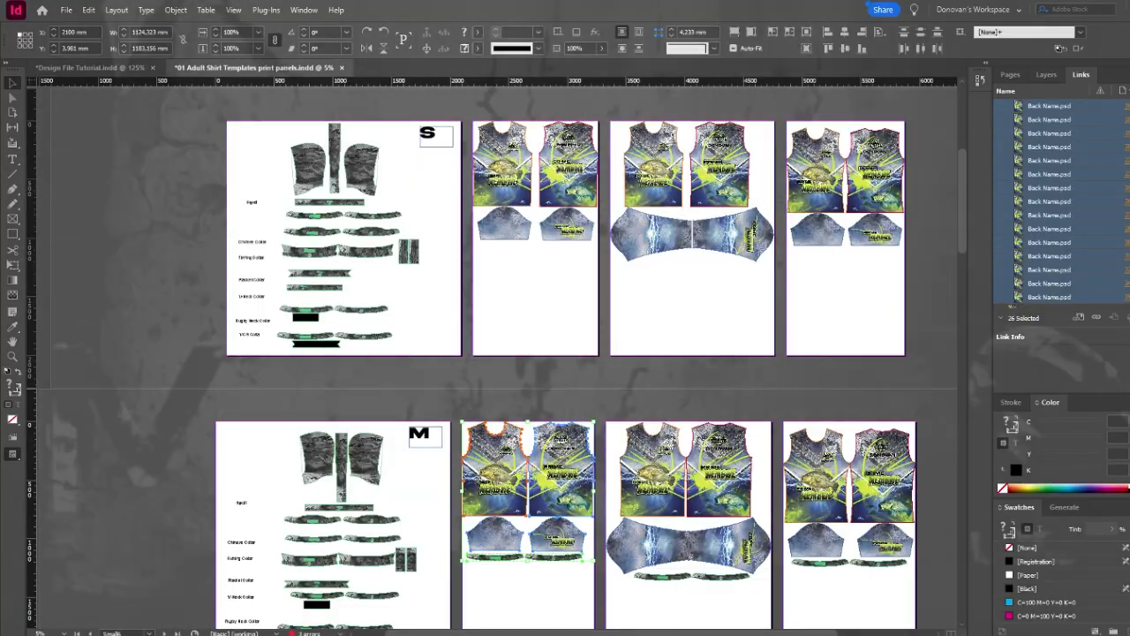
{"action": "scroll", "coordinate": [749, 353], "scroll_direction": "down", "scroll_amount": 5}
{"action": "scroll", "coordinate": [727, 360], "scroll_direction": "up", "scroll_amount": 5}
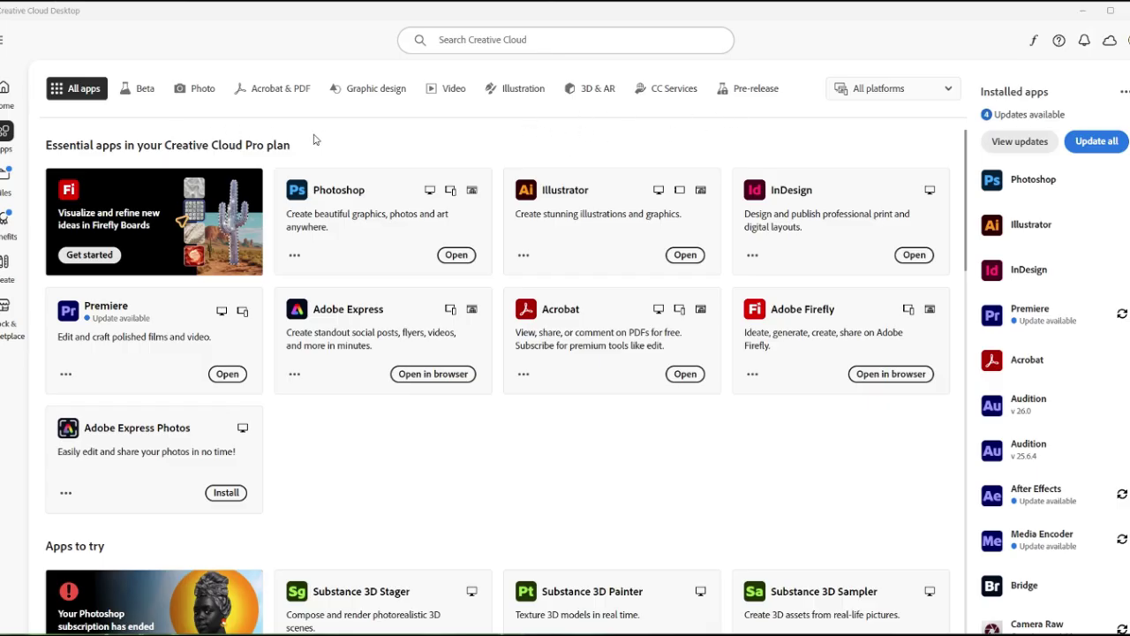
Look over the Adobe apps offered in Creative Cloud Desktop
{"action": "scroll", "coordinate": [476, 291], "scroll_direction": "down", "scroll_amount": 5}
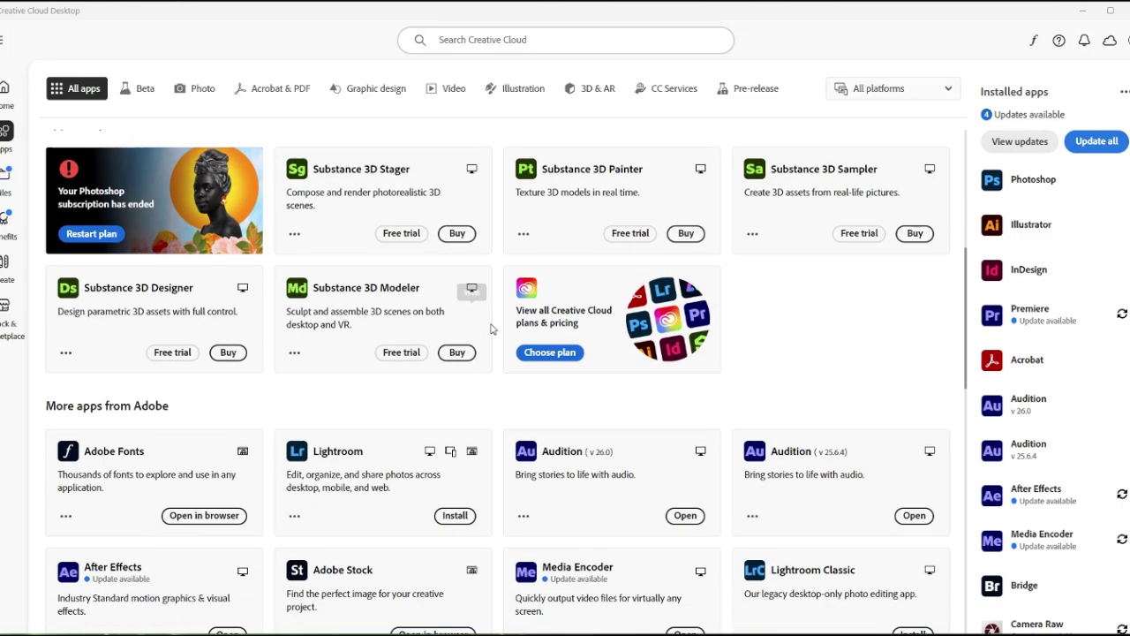
{"action": "scroll", "coordinate": [499, 341], "scroll_direction": "up", "scroll_amount": 4}
{"action": "scroll", "coordinate": [499, 342], "scroll_direction": "up", "scroll_amount": 2}
Open Create Design File.psd from the 01 Create Design folder of the master design system and hide its README group
{"action": "key", "text": "super+d"}
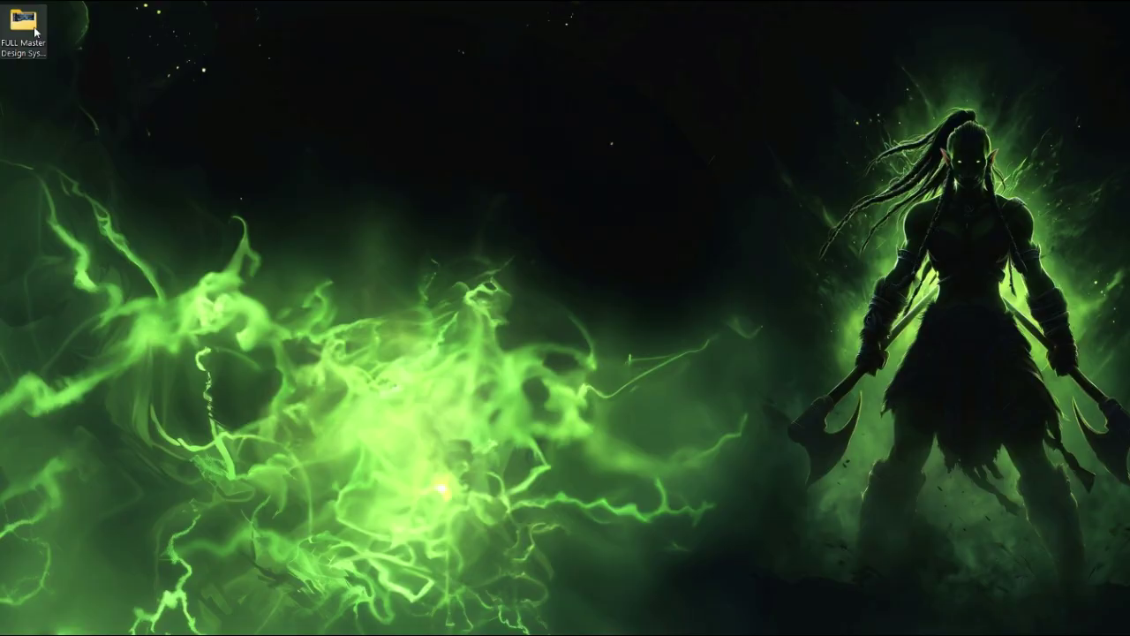
{"action": "double_click", "coordinate": [23, 26]}
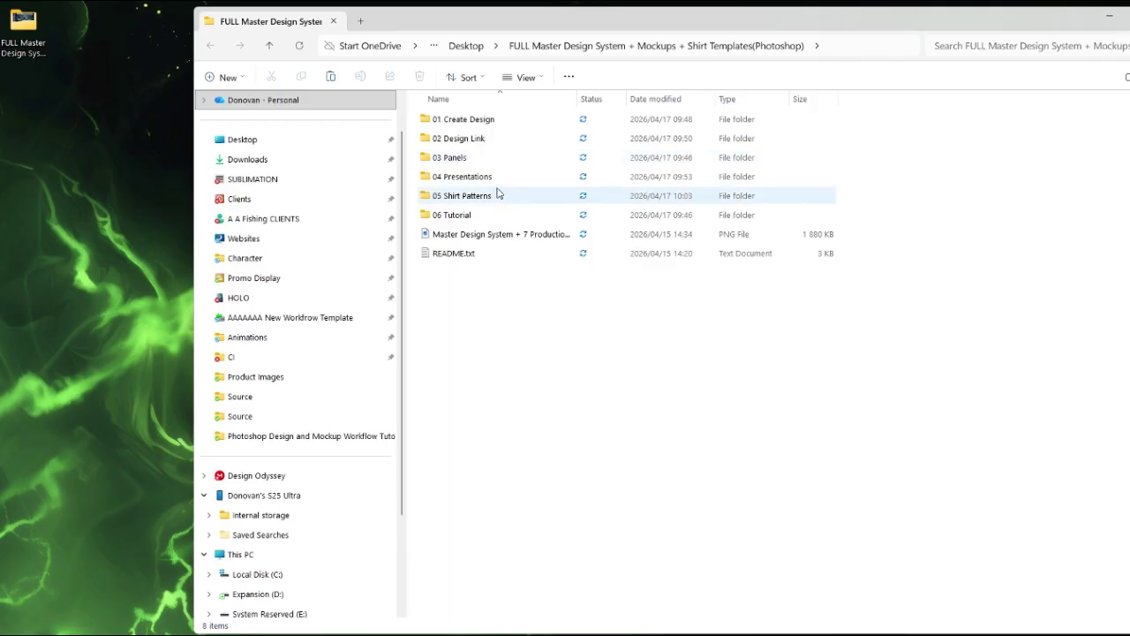
{"action": "left_click_drag", "start_coordinate": [846, 20], "coordinate": [698, 35]}
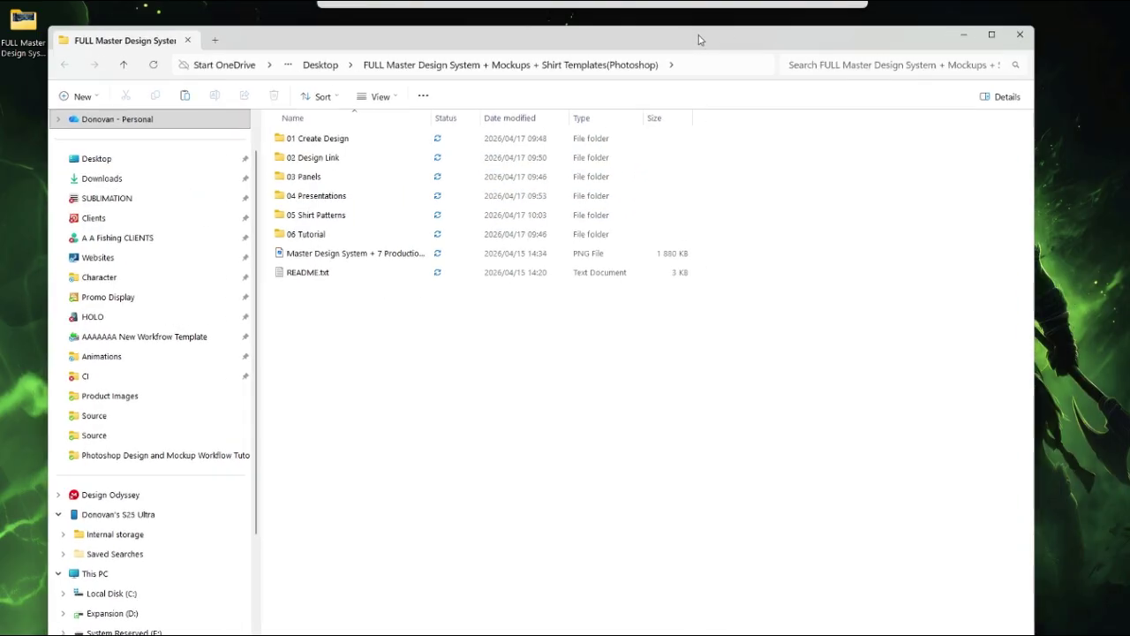
{"action": "double_click", "coordinate": [325, 138]}
{"action": "double_click", "coordinate": [331, 145]}
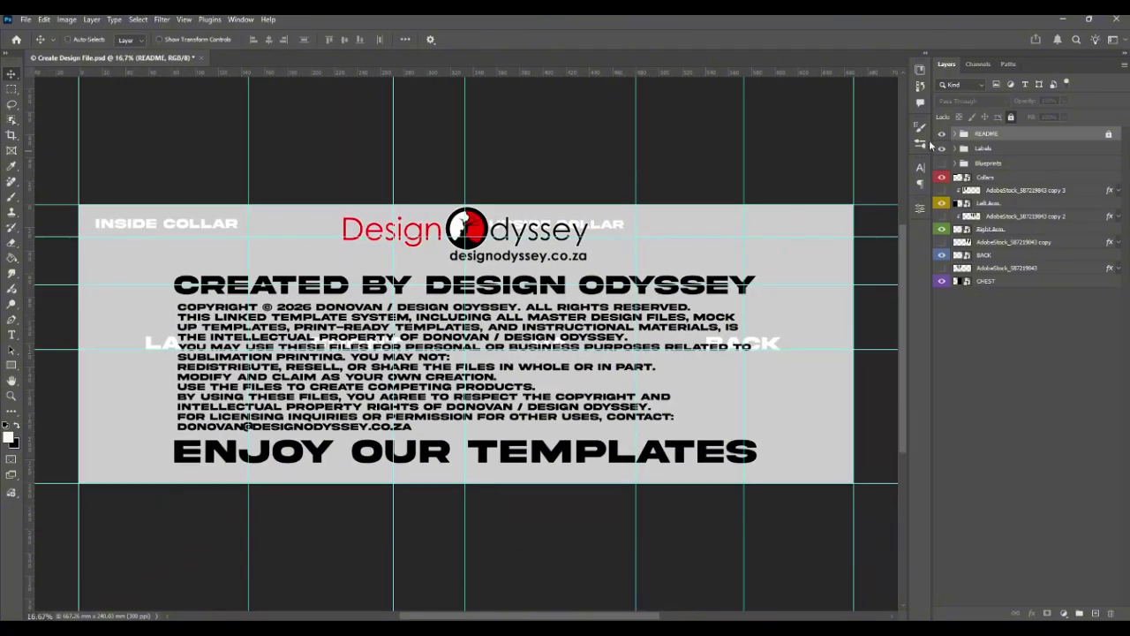
{"action": "left_click", "coordinate": [942, 133]}
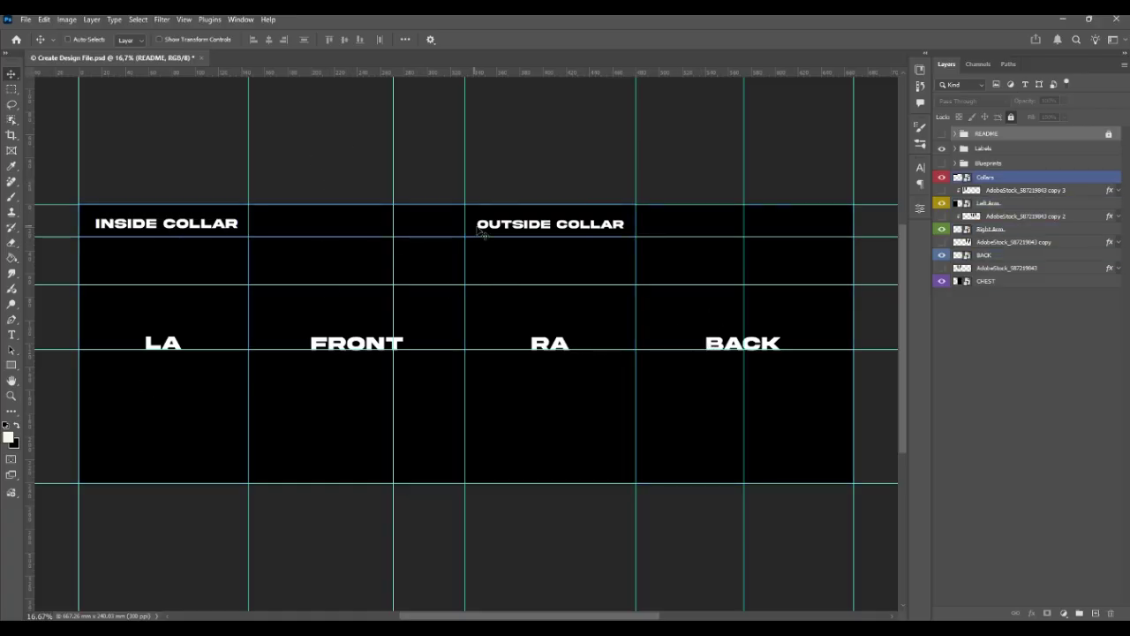
Open the CHEST smart object's contents for inspection and close them again
{"action": "left_click", "coordinate": [960, 282]}
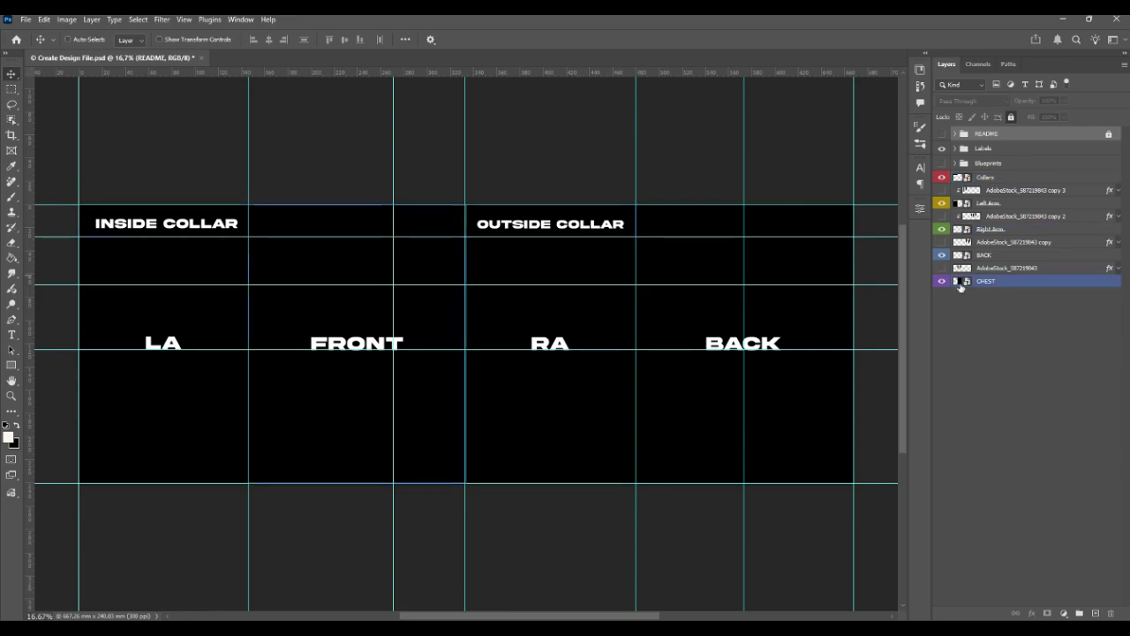
{"action": "double_click", "coordinate": [960, 281]}
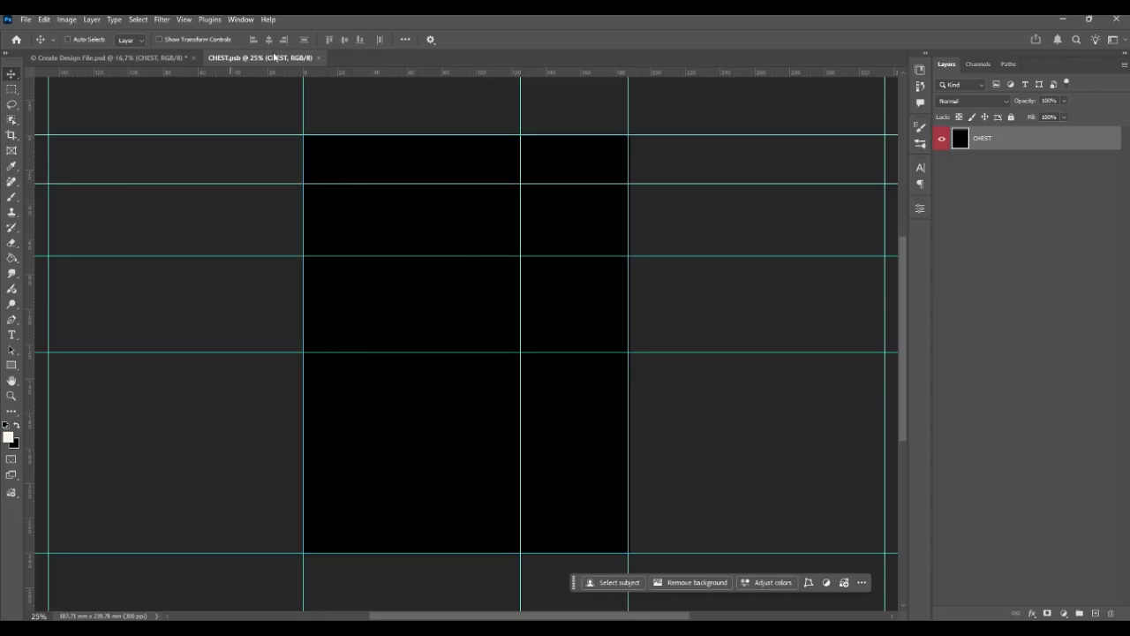
{"action": "left_click", "coordinate": [317, 58]}
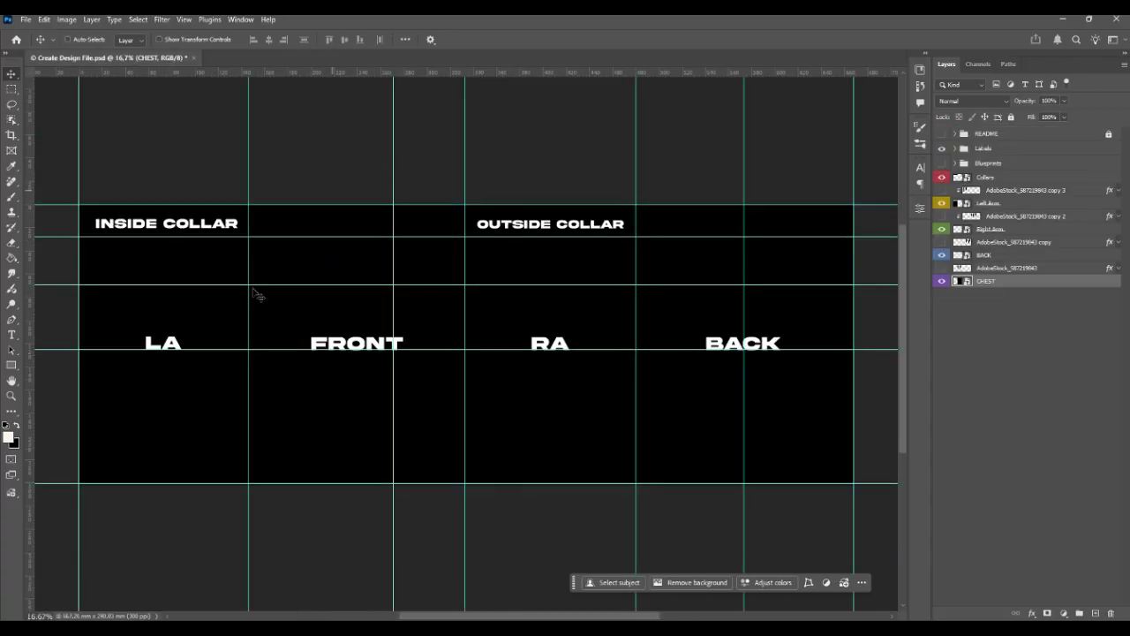
{"action": "left_click", "coordinate": [467, 397], "text": "ctrl"}
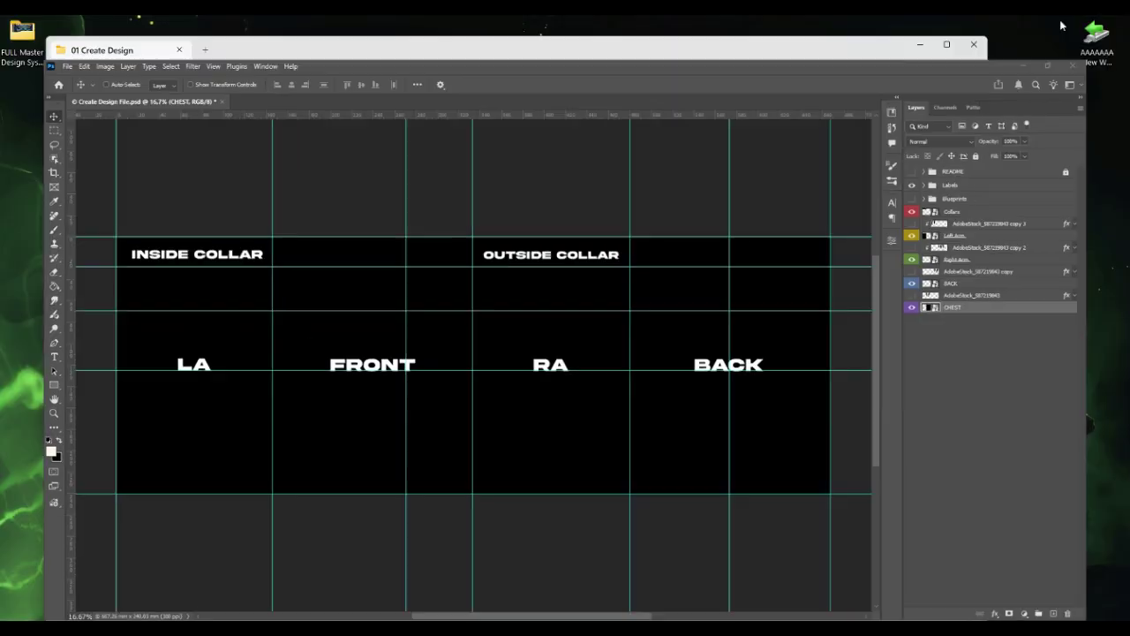
Return to the master design system folder and open Design Link.psd from 02 Design Link
{"action": "left_click", "coordinate": [1062, 19]}
{"action": "left_click", "coordinate": [118, 73]}
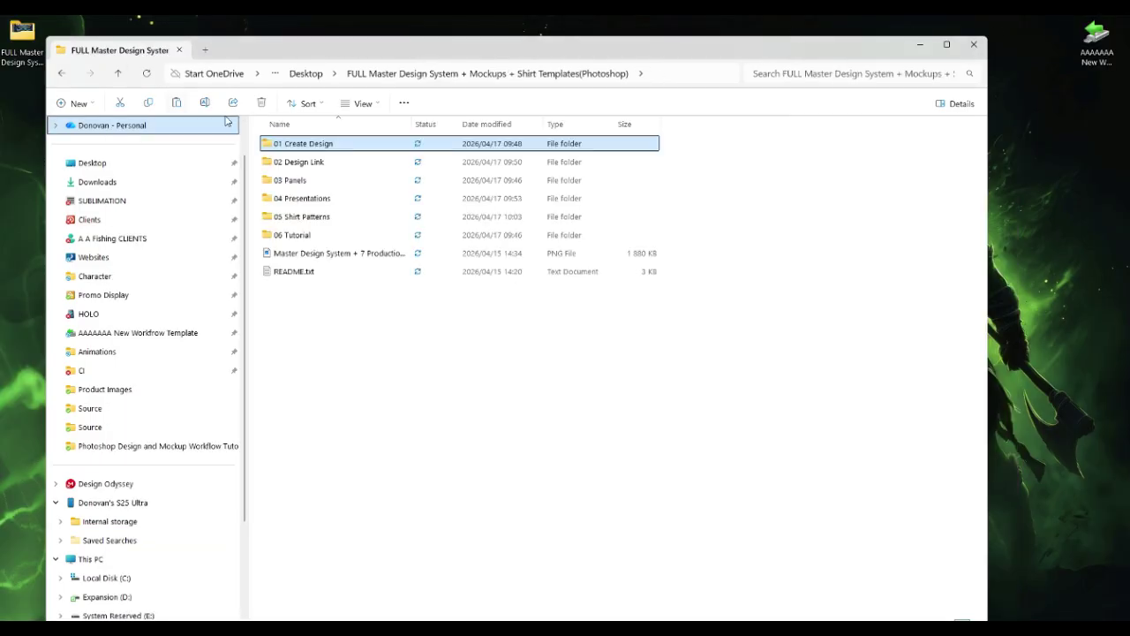
{"action": "double_click", "coordinate": [311, 163]}
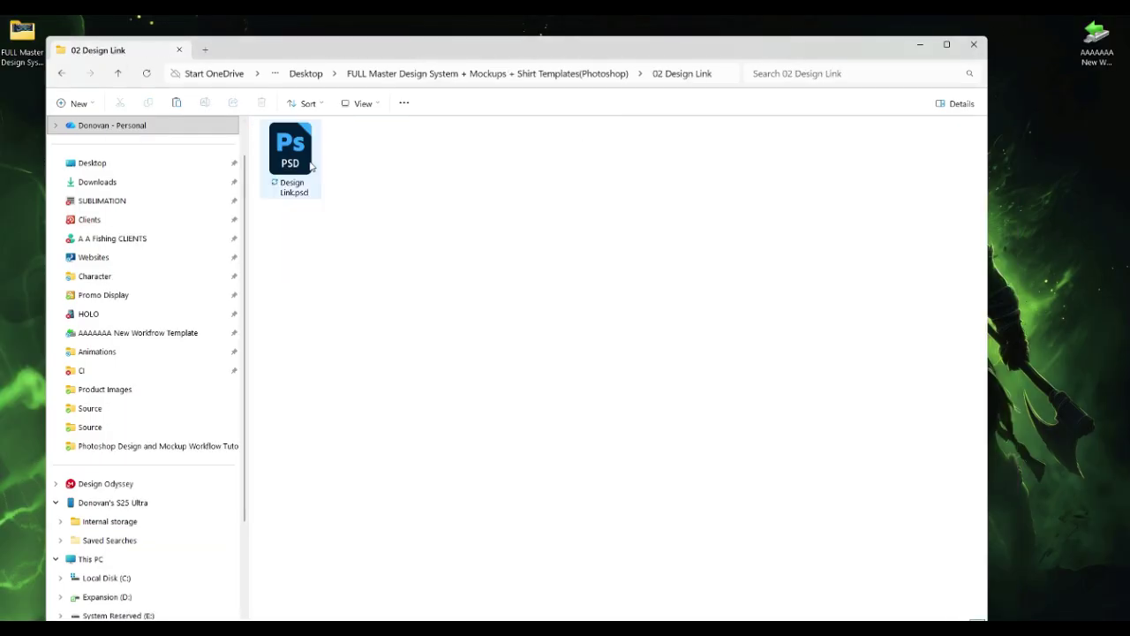
{"action": "left_click", "coordinate": [301, 160]}
{"action": "double_click", "coordinate": [301, 160]}
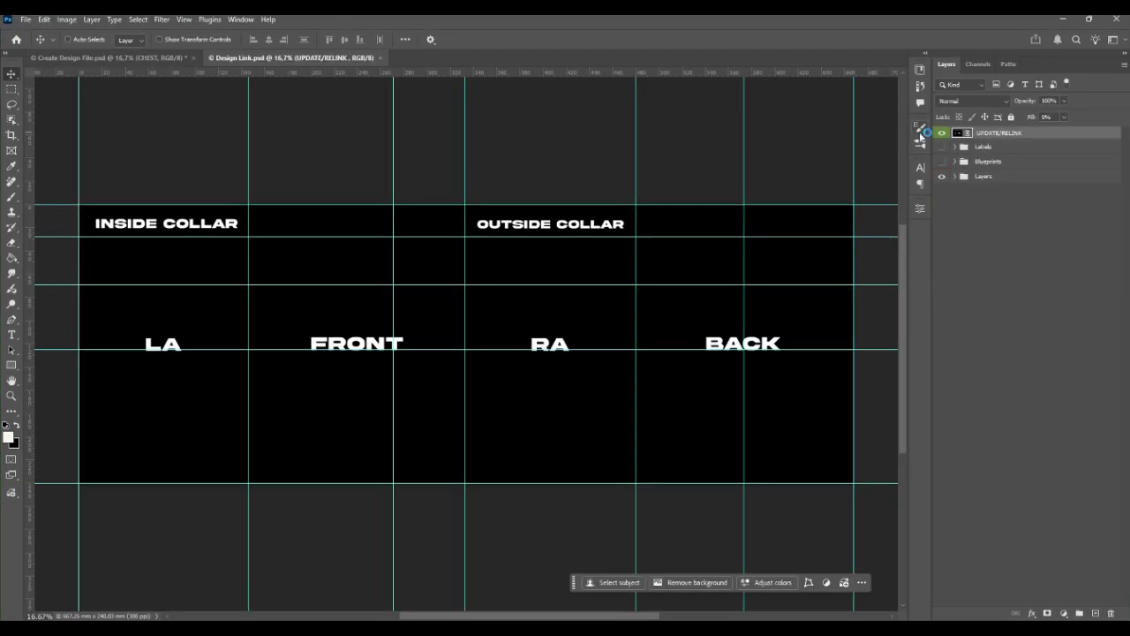
Relink the UPDATE/RELINK smart object to Nembwe.psd from the Design folder of Shirt 70 in Odyssey Fishing Shirts
{"action": "right_click", "coordinate": [998, 138]}
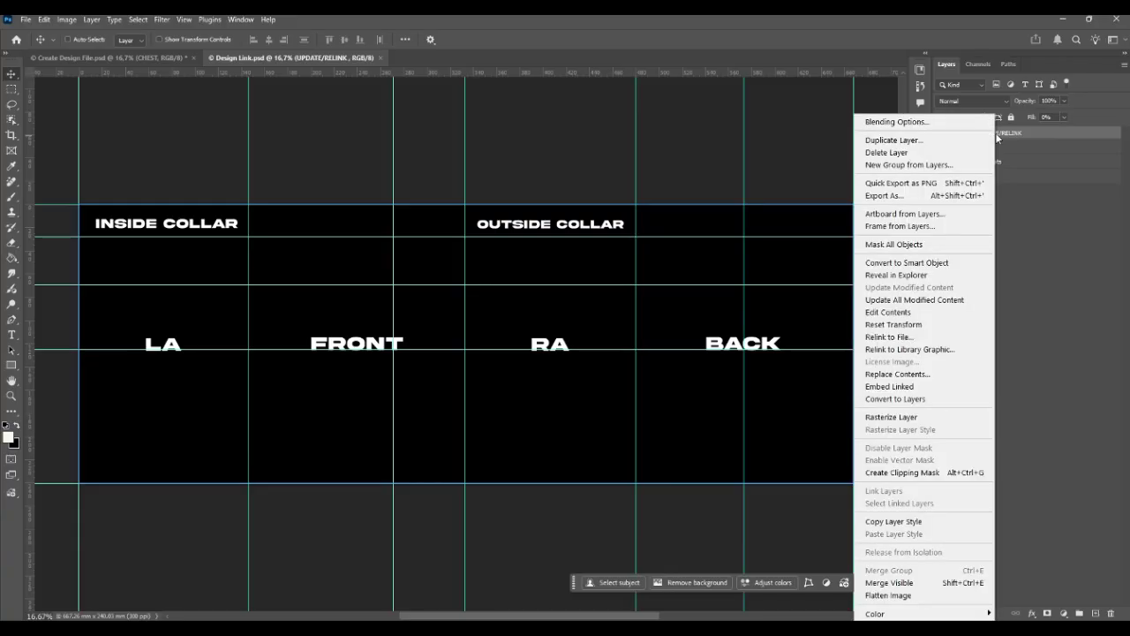
{"action": "left_click", "coordinate": [917, 338]}
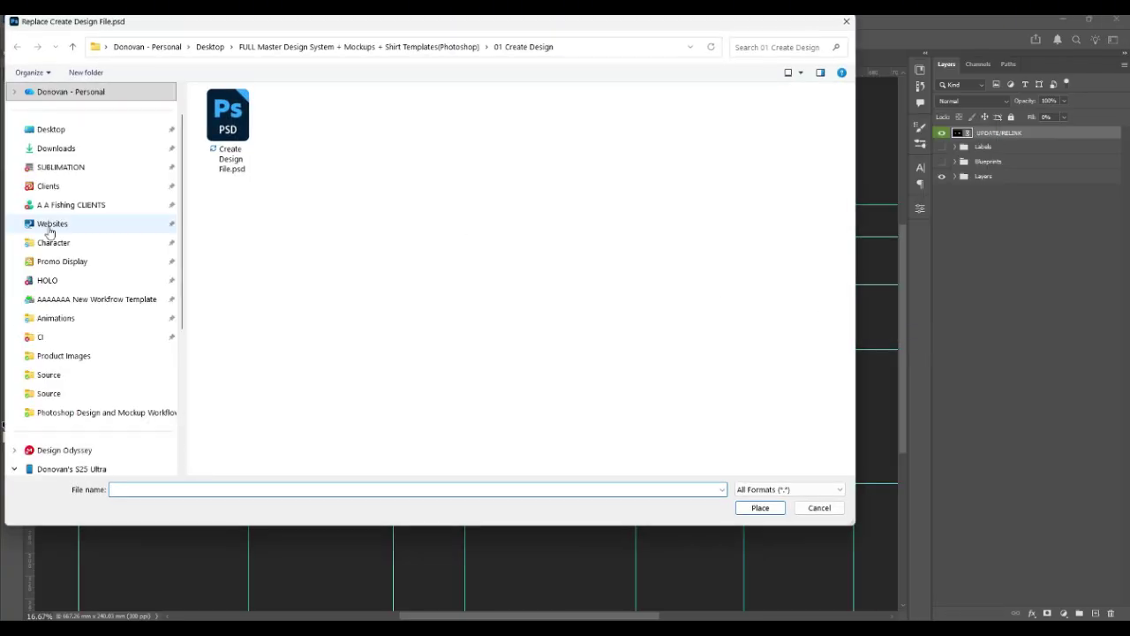
{"action": "scroll", "coordinate": [68, 269], "scroll_direction": "down", "scroll_amount": 2}
{"action": "scroll", "coordinate": [69, 265], "scroll_direction": "up", "scroll_amount": 2}
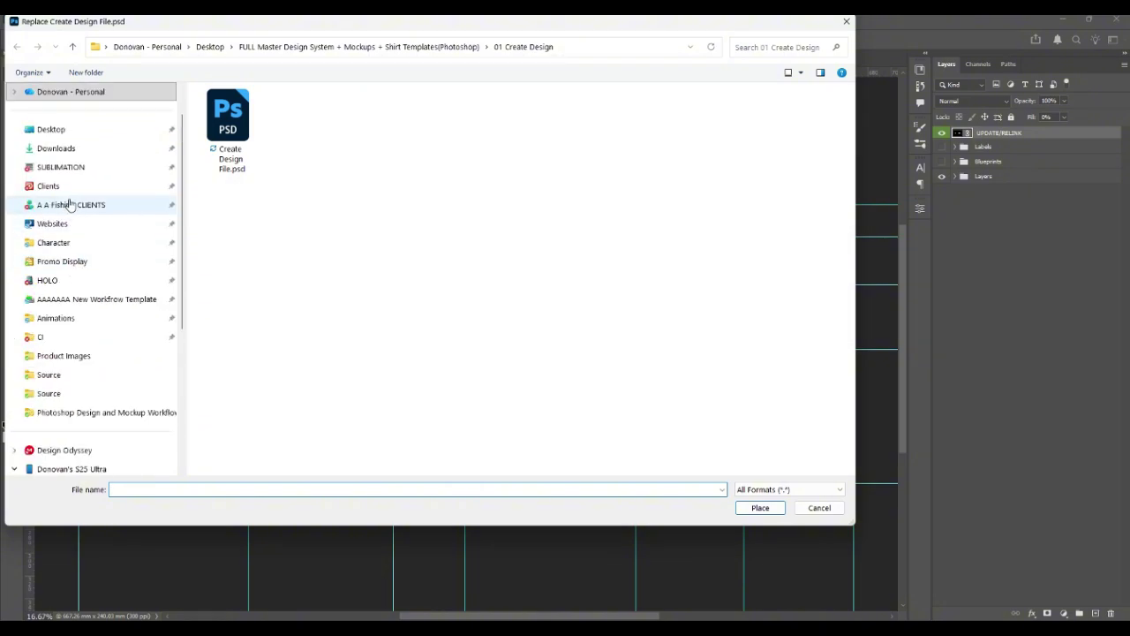
{"action": "left_click", "coordinate": [71, 205]}
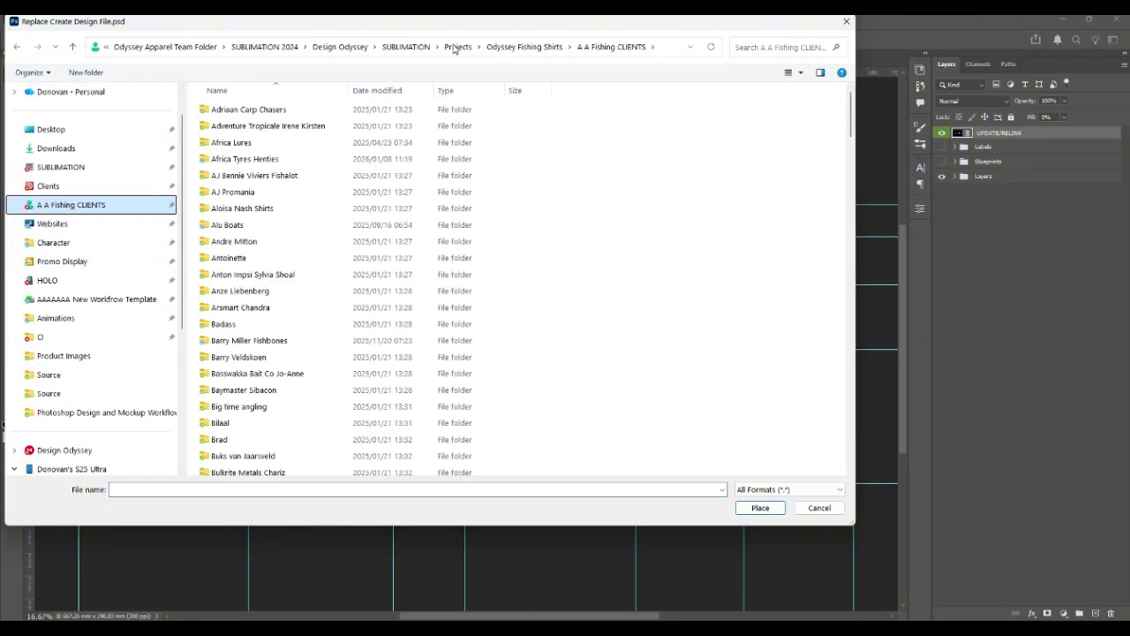
{"action": "left_click_drag", "start_coordinate": [419, 29], "coordinate": [419, 62]}
{"action": "left_click", "coordinate": [525, 79]}
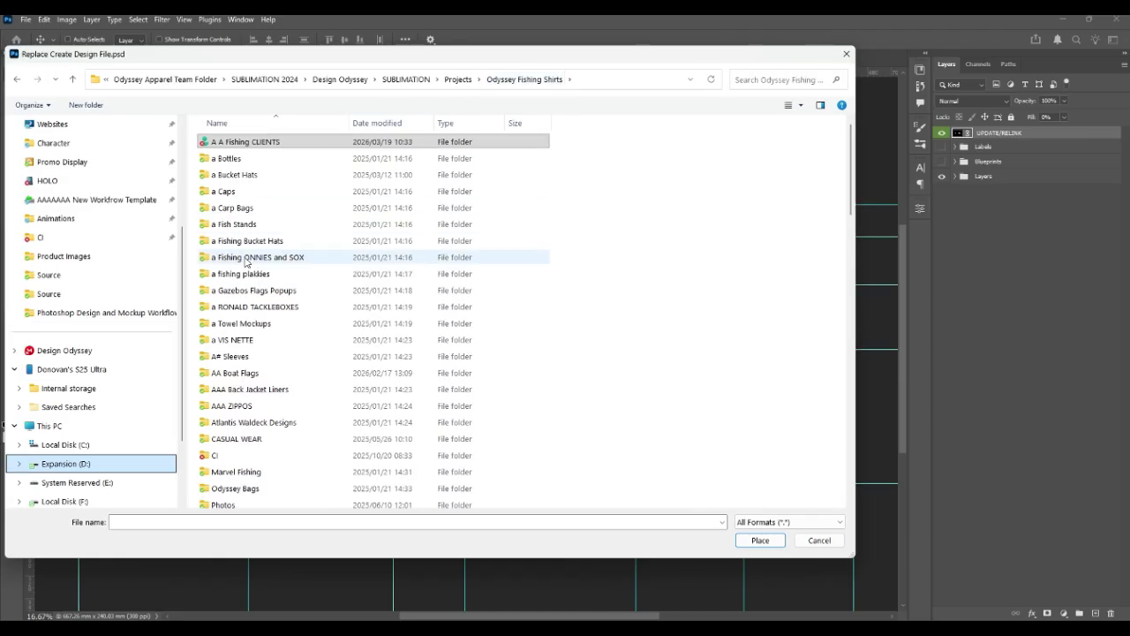
{"action": "scroll", "coordinate": [253, 291], "scroll_direction": "down", "scroll_amount": 5}
{"action": "scroll", "coordinate": [253, 291], "scroll_direction": "down", "scroll_amount": 15}
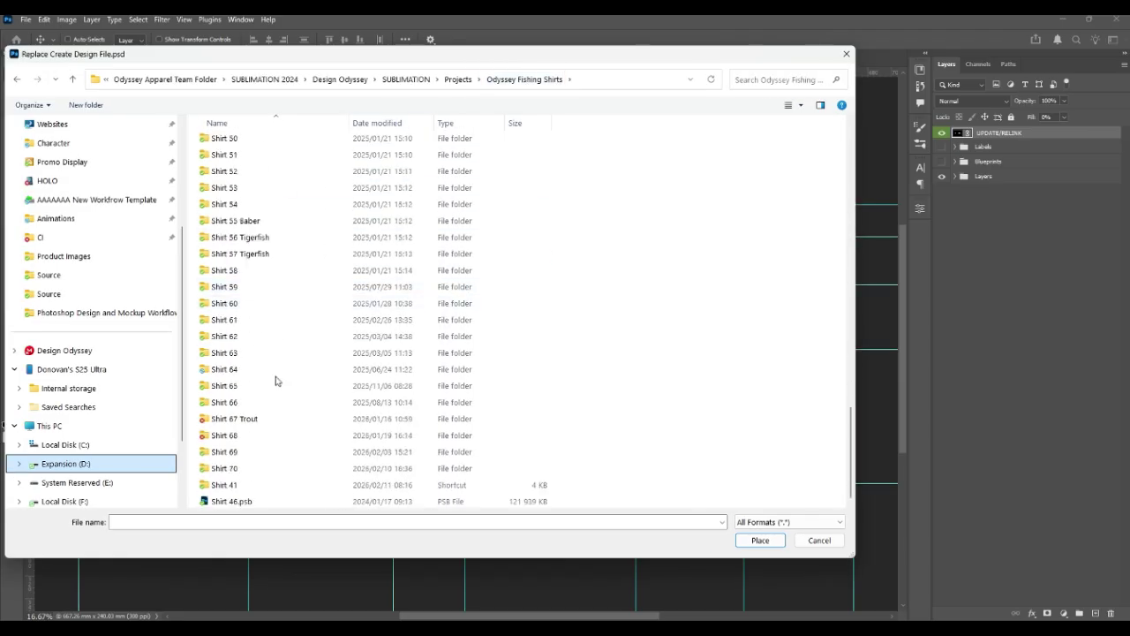
{"action": "double_click", "coordinate": [249, 468]}
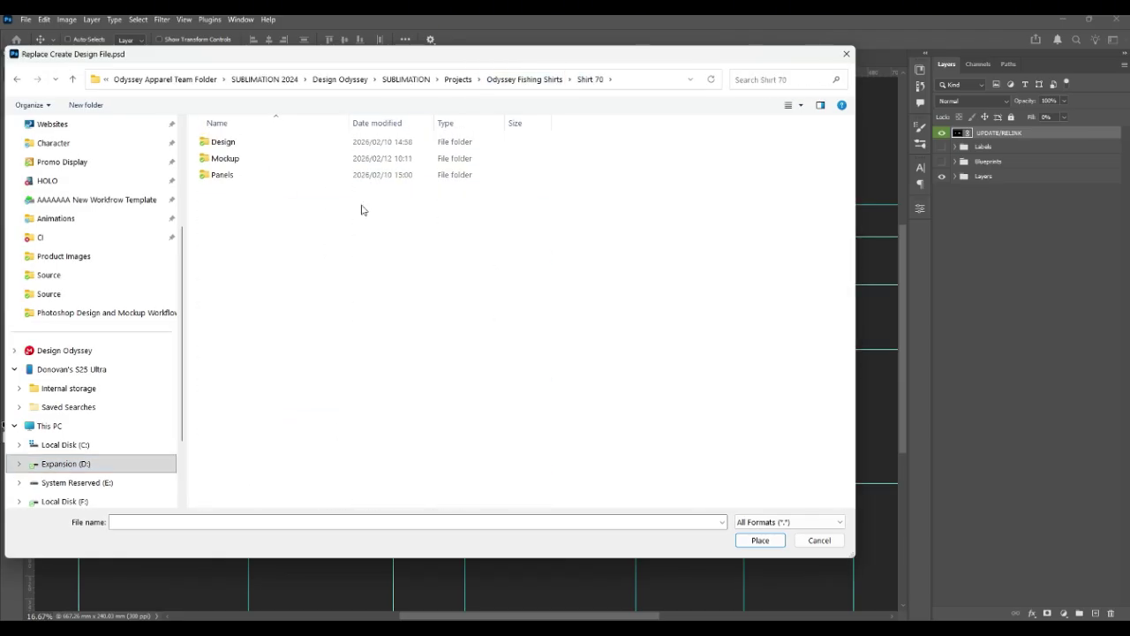
{"action": "double_click", "coordinate": [237, 147]}
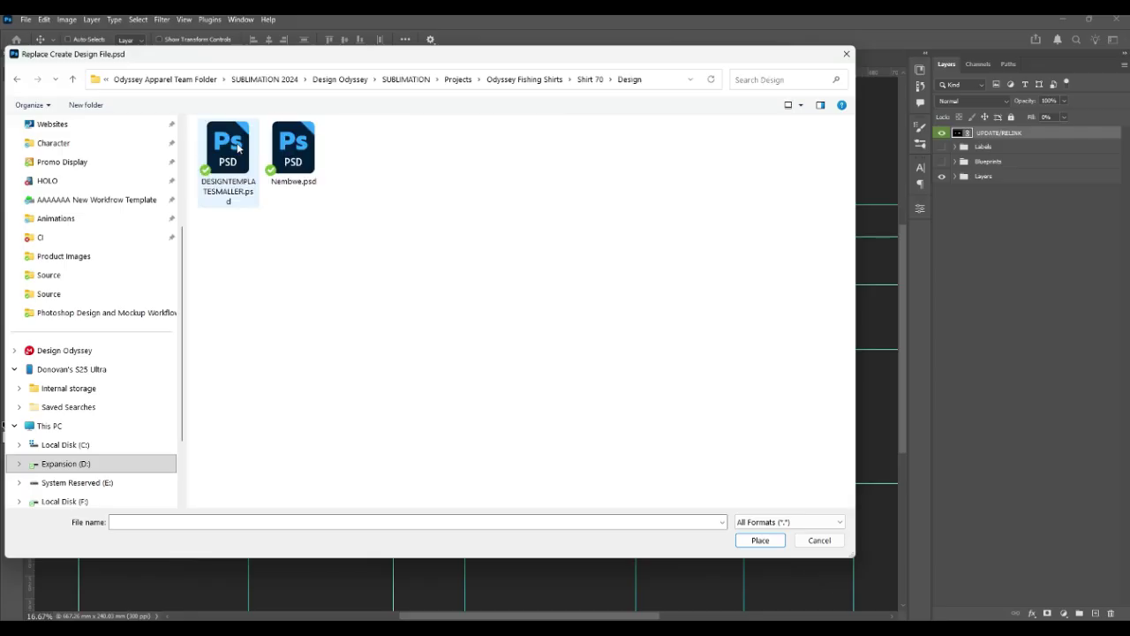
{"action": "double_click", "coordinate": [294, 155]}
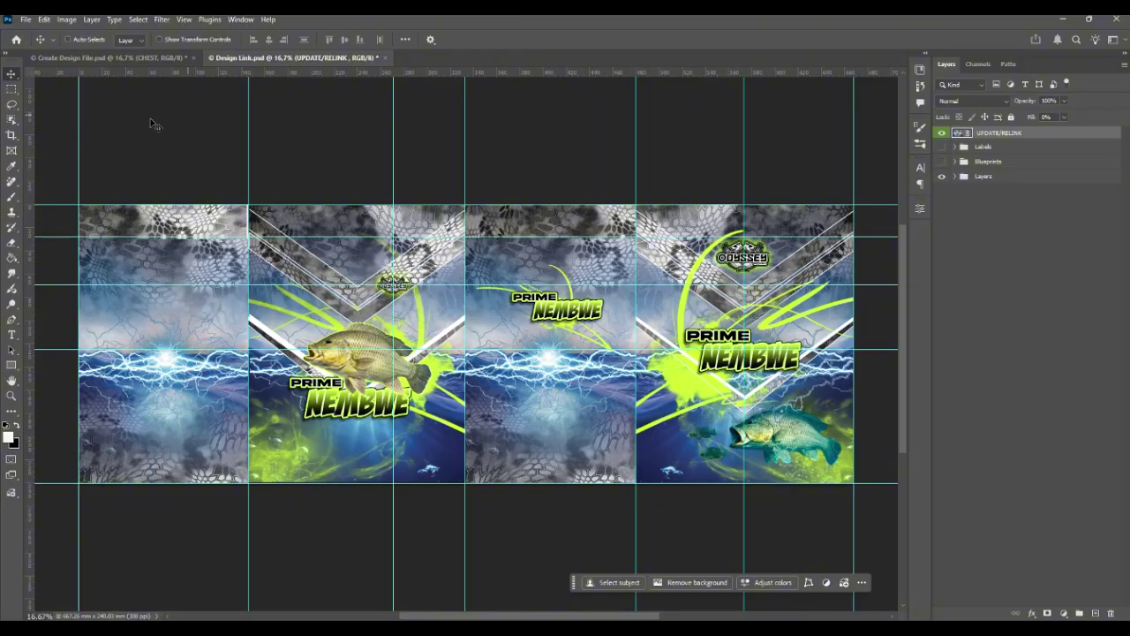
Save Design Link.psd and export all its slices for the web as JPEG images into the 03 Panels folder
{"action": "left_click", "coordinate": [108, 58]}
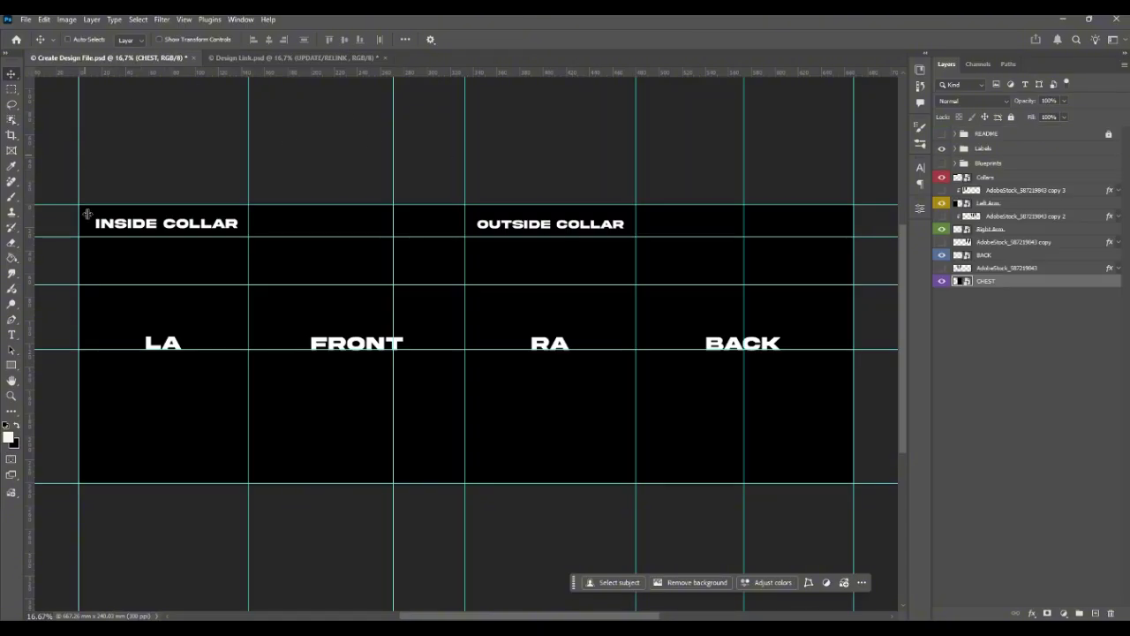
{"action": "left_click", "coordinate": [294, 58]}
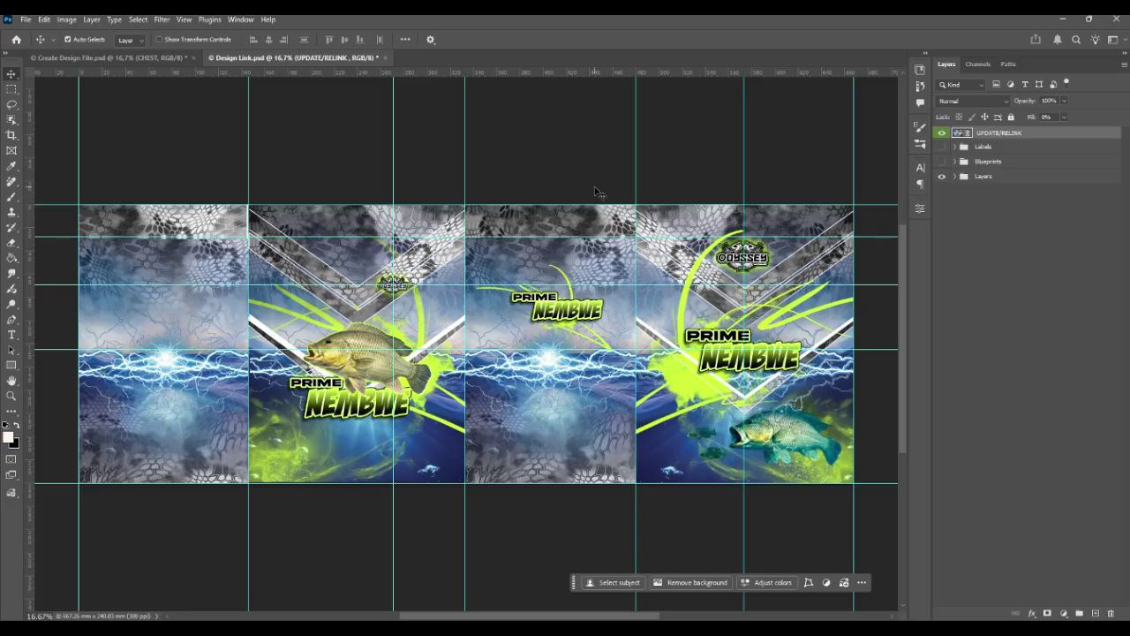
{"action": "key", "text": "ctrl+s"}
{"action": "key", "text": "ctrl+alt+shift+s"}
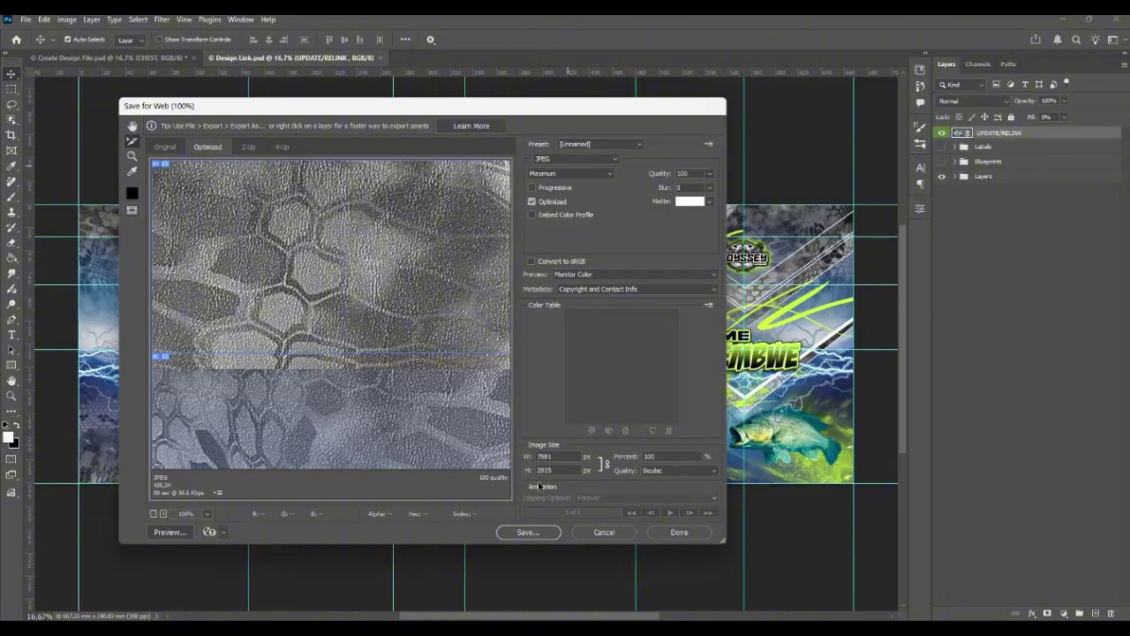
{"action": "left_click", "coordinate": [528, 533]}
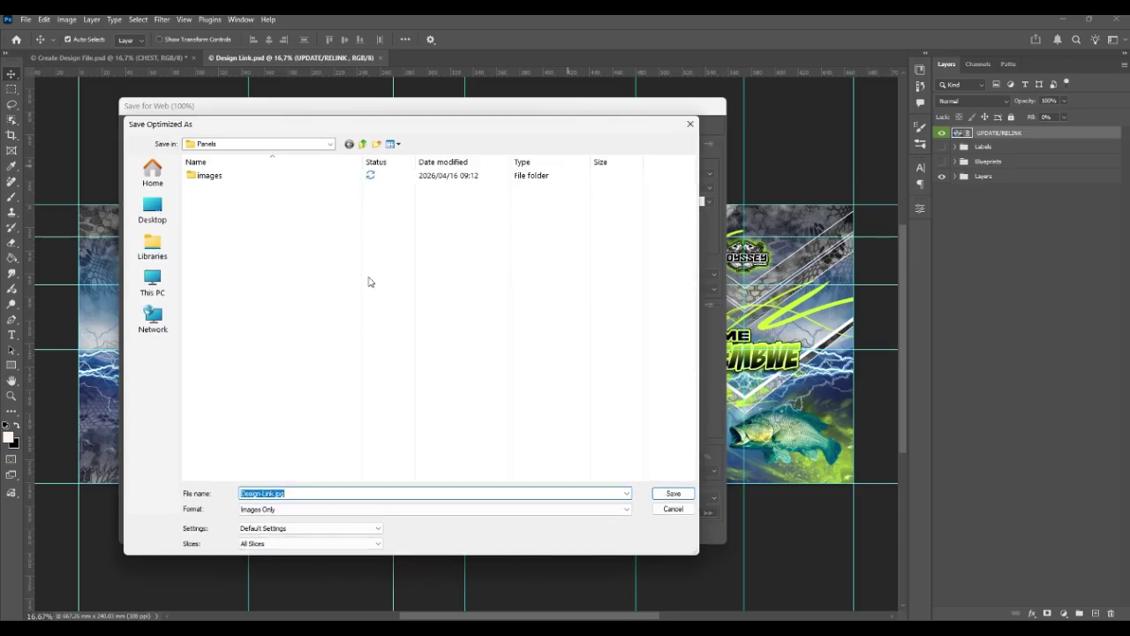
{"action": "left_click", "coordinate": [330, 145]}
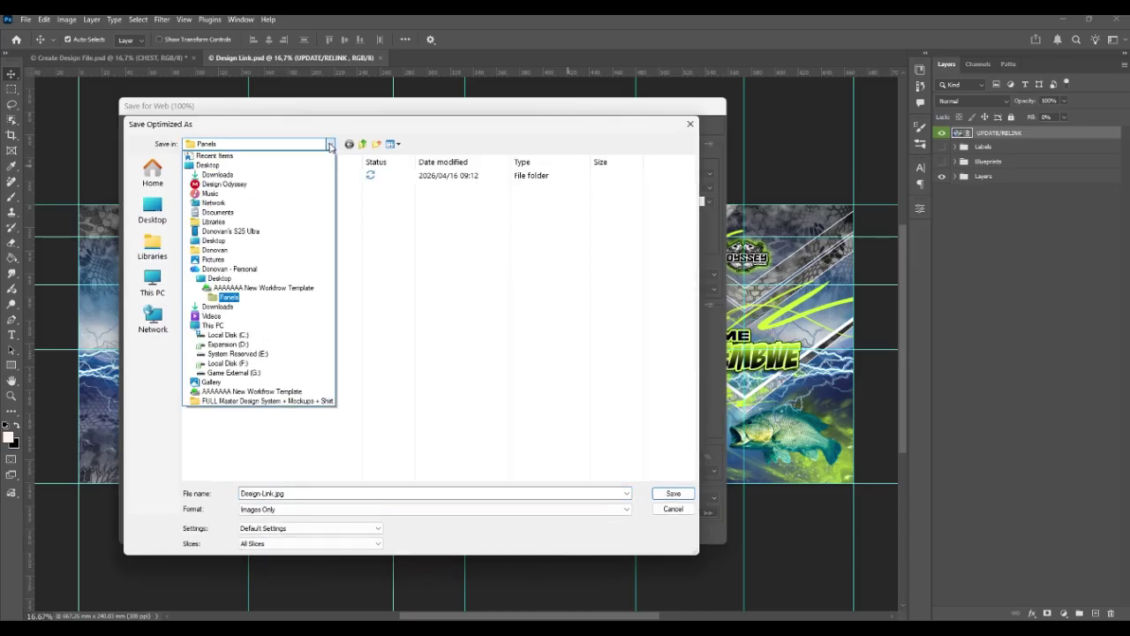
{"action": "left_click", "coordinate": [296, 300]}
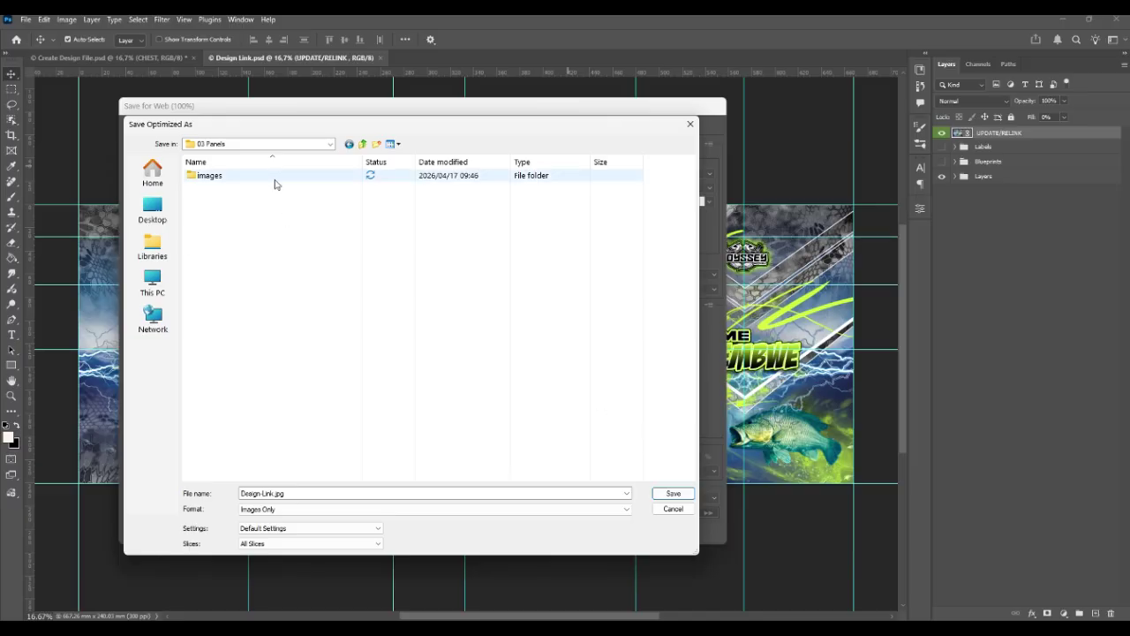
{"action": "left_click", "coordinate": [672, 494]}
{"action": "left_click", "coordinate": [634, 314]}
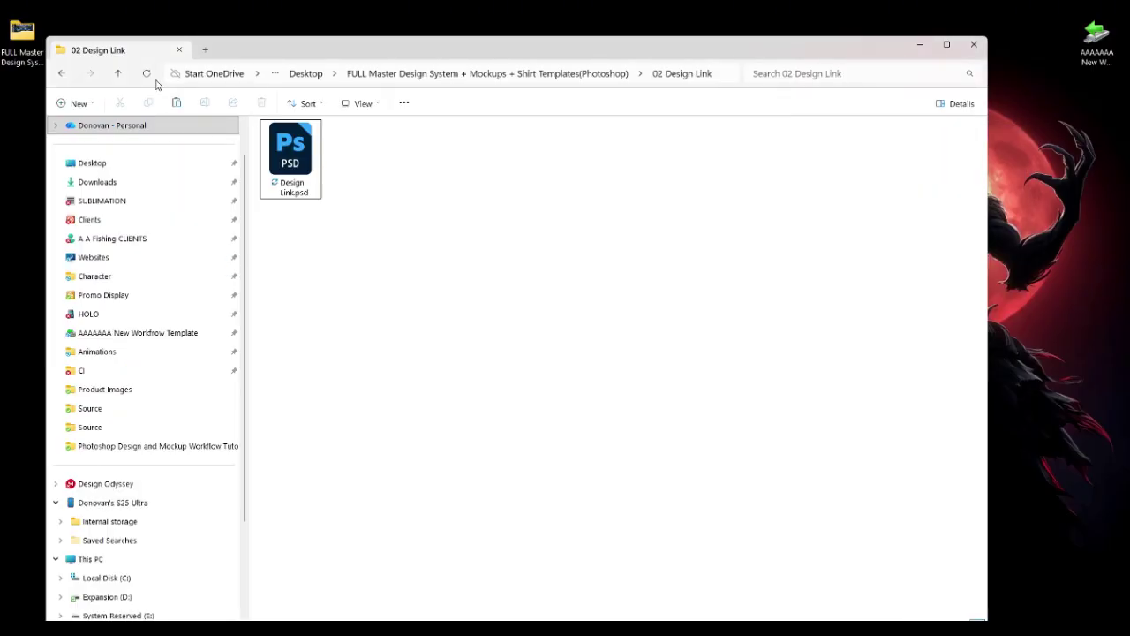
Open Front Name.psd from the Names folder inside the images folder of 03 Panels
{"action": "left_click", "coordinate": [118, 74]}
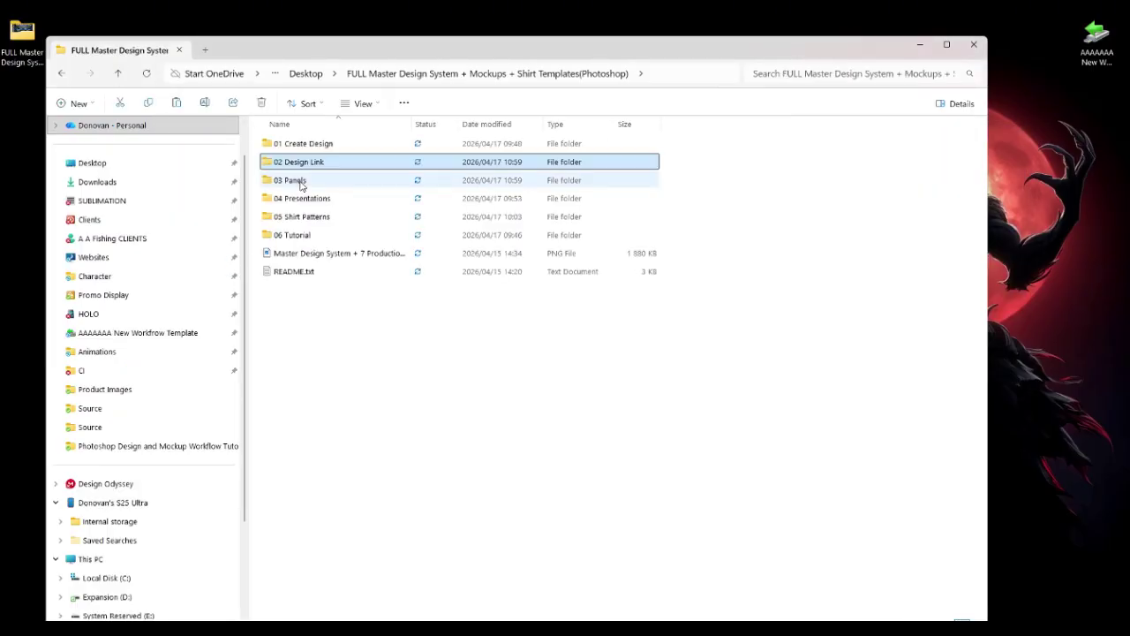
{"action": "double_click", "coordinate": [291, 181]}
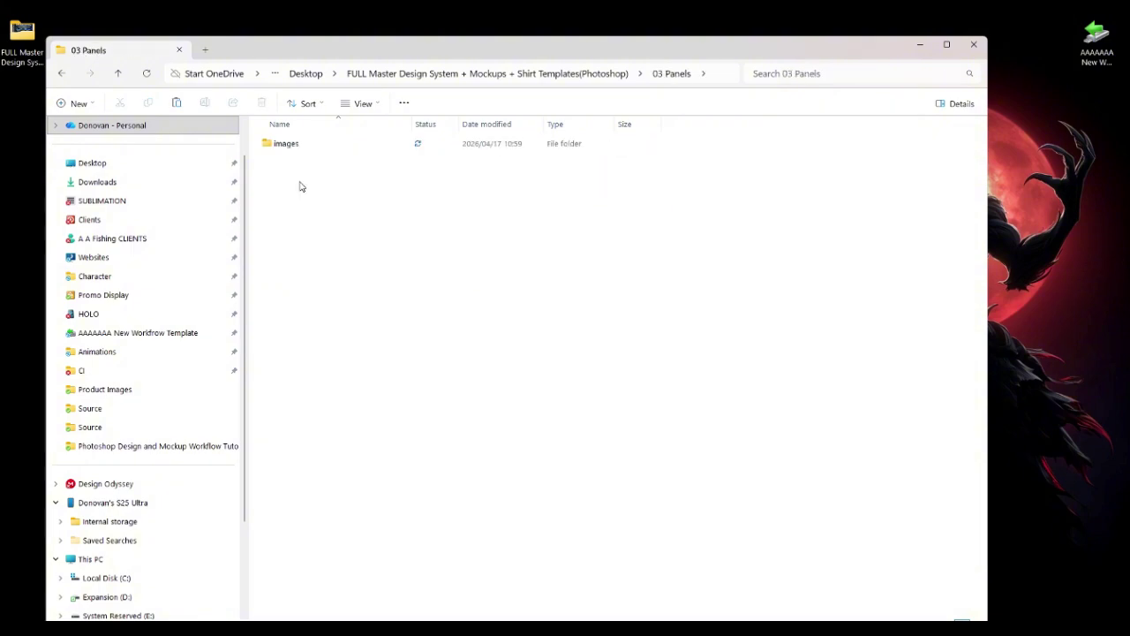
{"action": "double_click", "coordinate": [288, 147]}
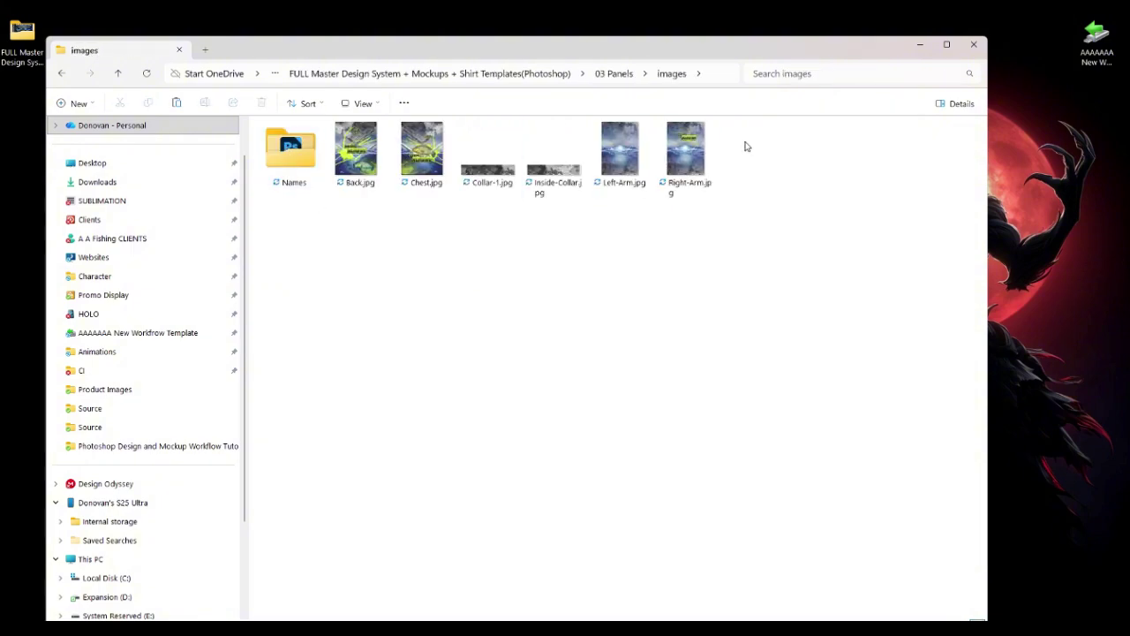
{"action": "double_click", "coordinate": [293, 163]}
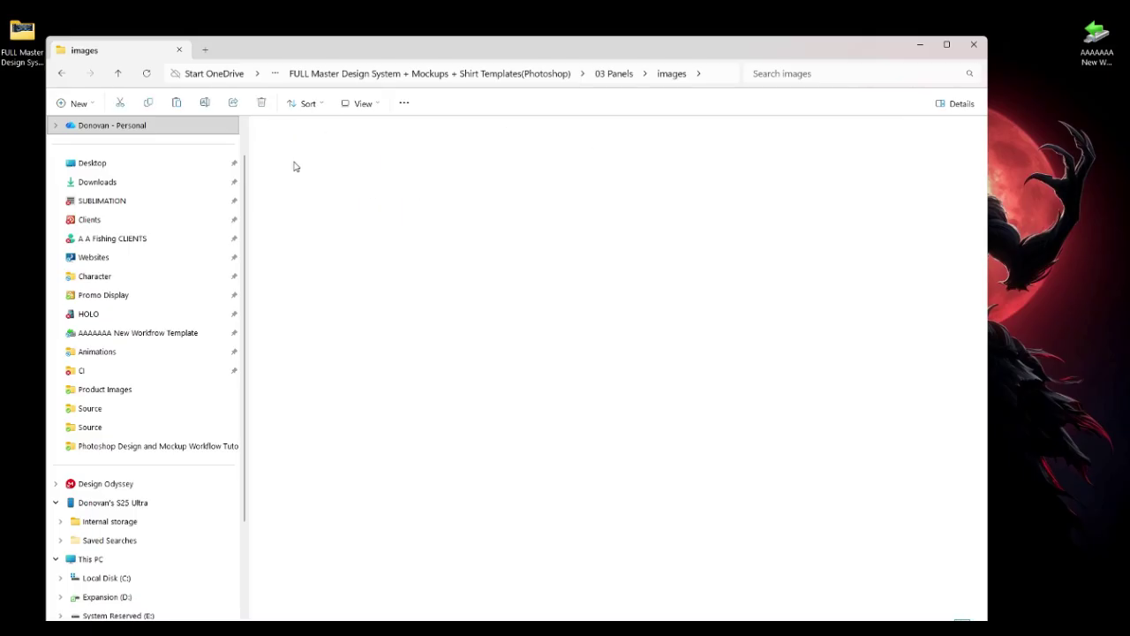
{"action": "double_click", "coordinate": [354, 161]}
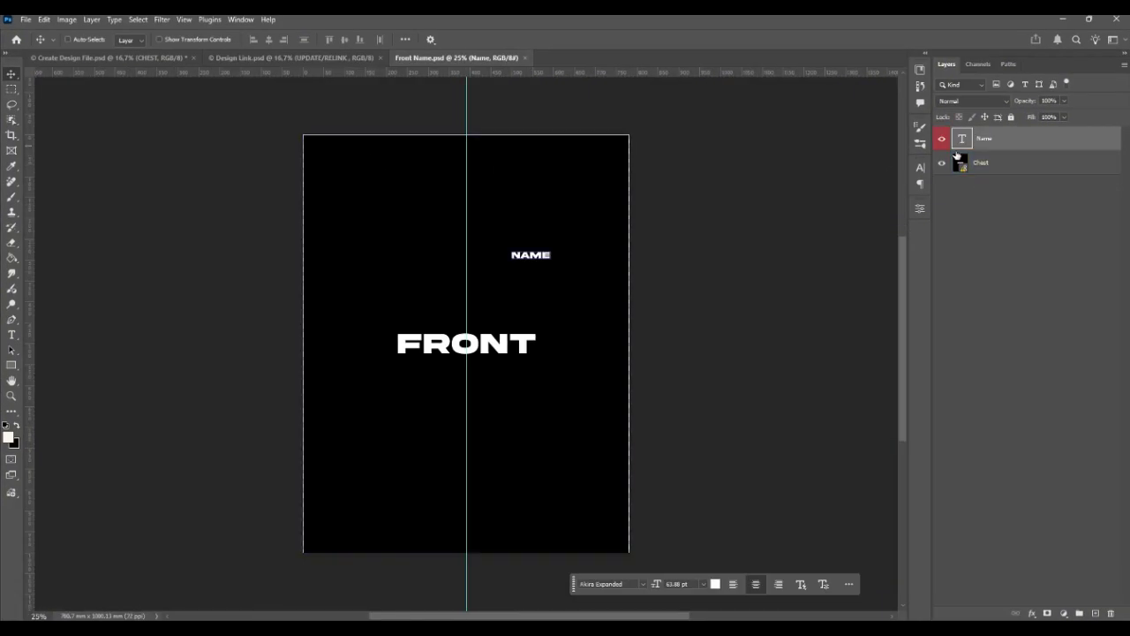
Update the modified content of the linked Chest layer
{"action": "left_click", "coordinate": [962, 163]}
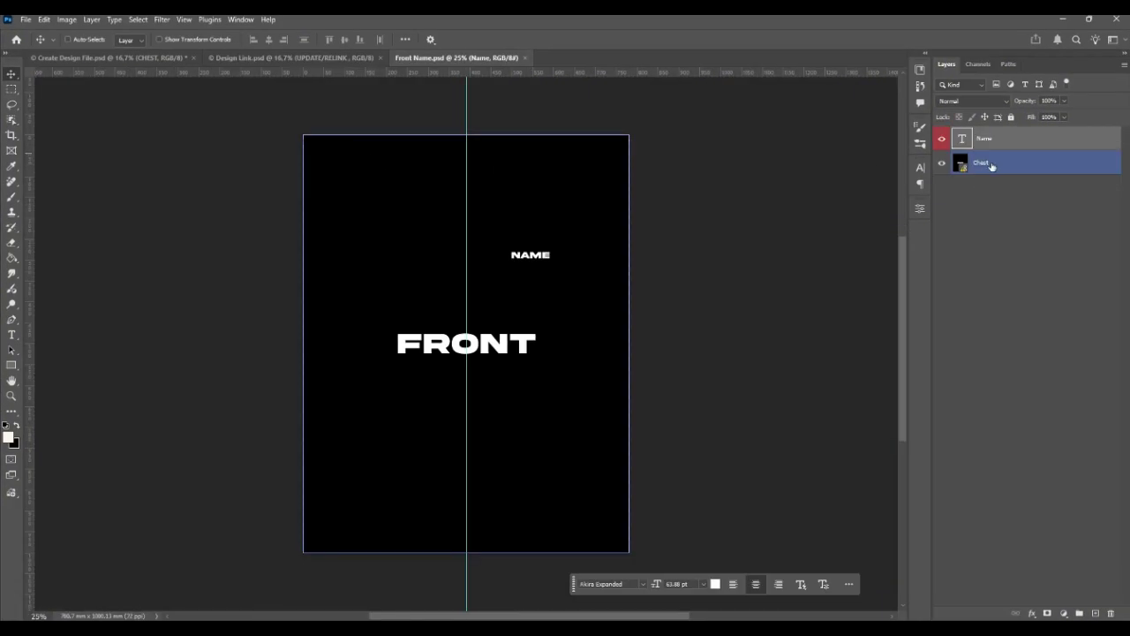
{"action": "right_click", "coordinate": [996, 167]}
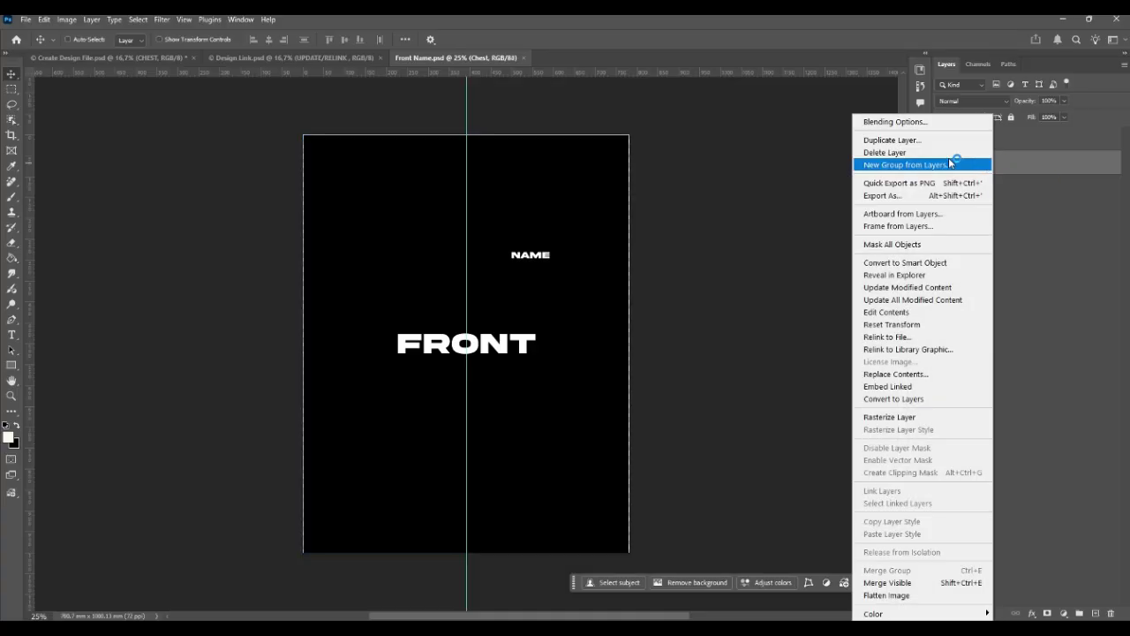
{"action": "left_click", "coordinate": [924, 288]}
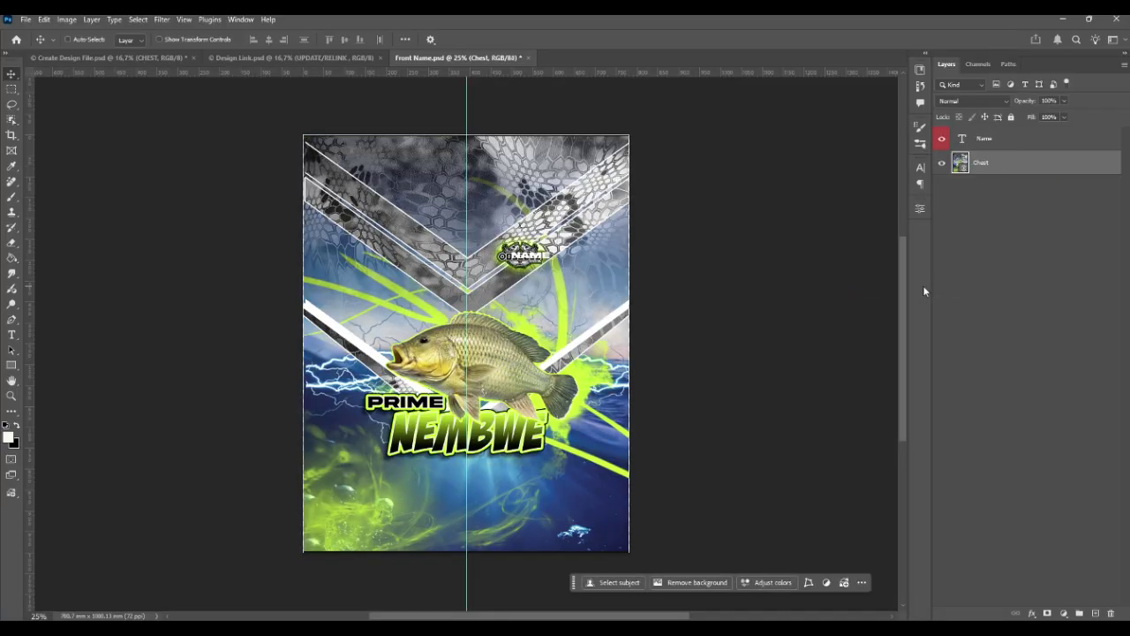
Move the NAME placeholder text just below the chest logo and replace it with the wearer's first name
{"action": "key", "text": "ctrl"}
{"action": "left_click", "coordinate": [544, 262], "text": "ctrl"}
{"action": "left_click_drag", "start_coordinate": [547, 263], "coordinate": [531, 280]}
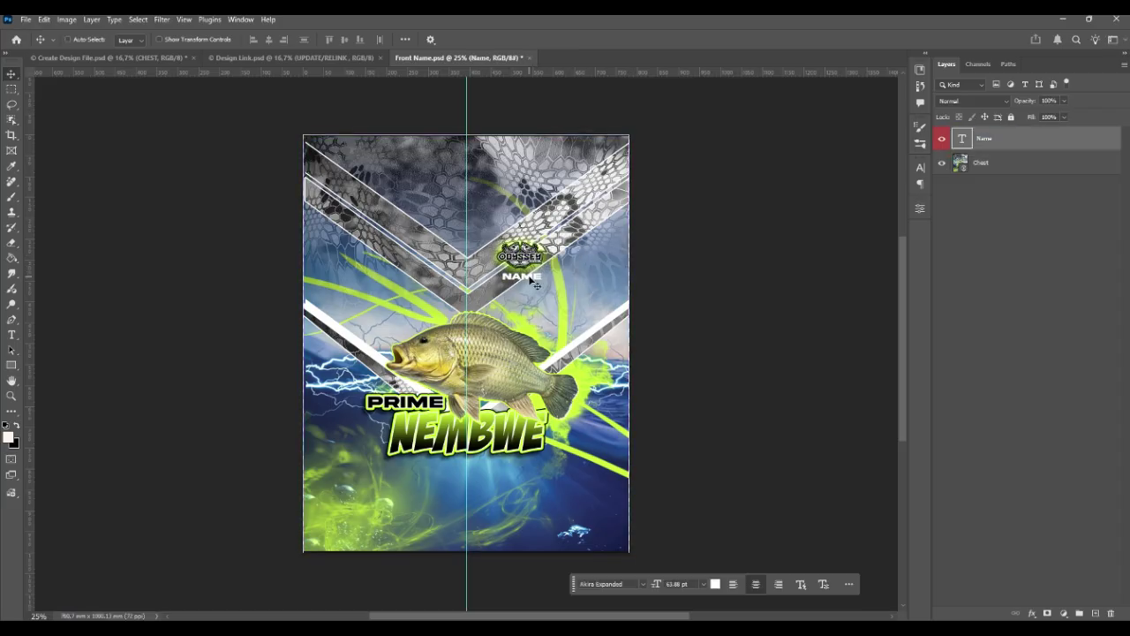
{"action": "key", "text": "t"}
{"action": "left_click", "coordinate": [523, 276]}
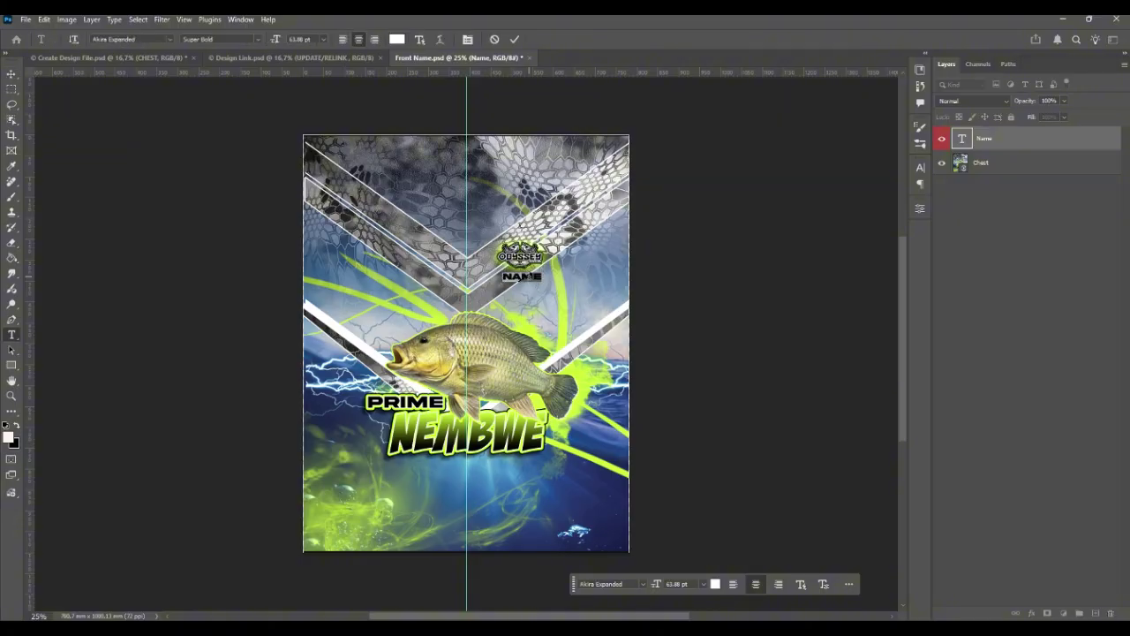
{"action": "type", "text": "DONOVAN"}
{"action": "left_click", "coordinate": [11, 74]}
Set the name text's color to black (000000)
{"action": "left_click", "coordinate": [920, 167]}
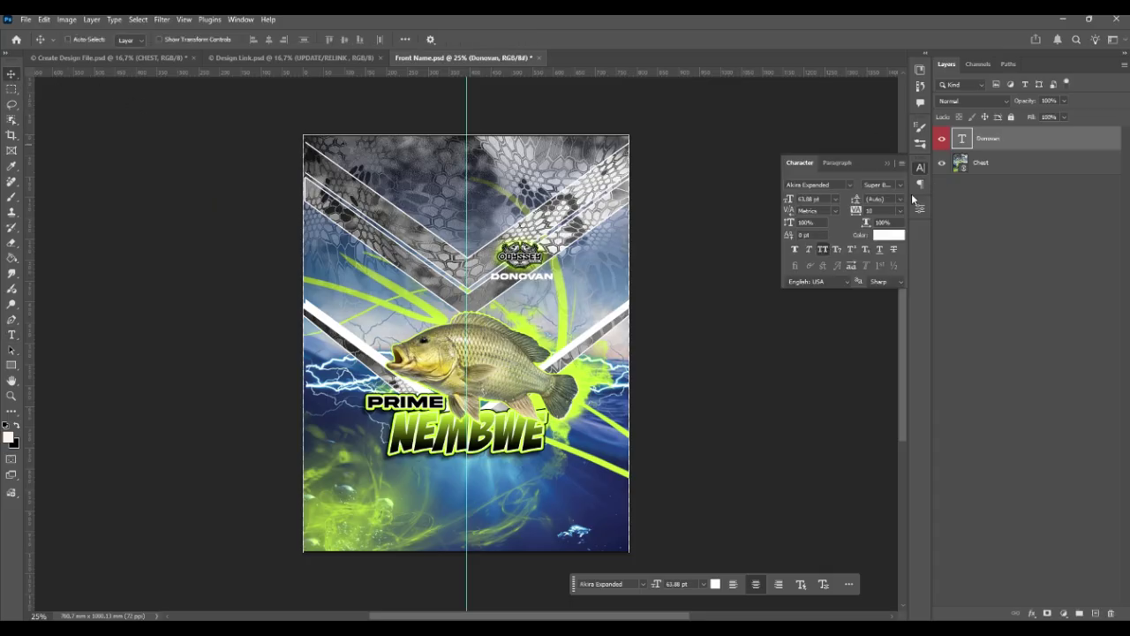
{"action": "left_click", "coordinate": [881, 234]}
{"action": "left_click_drag", "start_coordinate": [709, 492], "coordinate": [782, 574]}
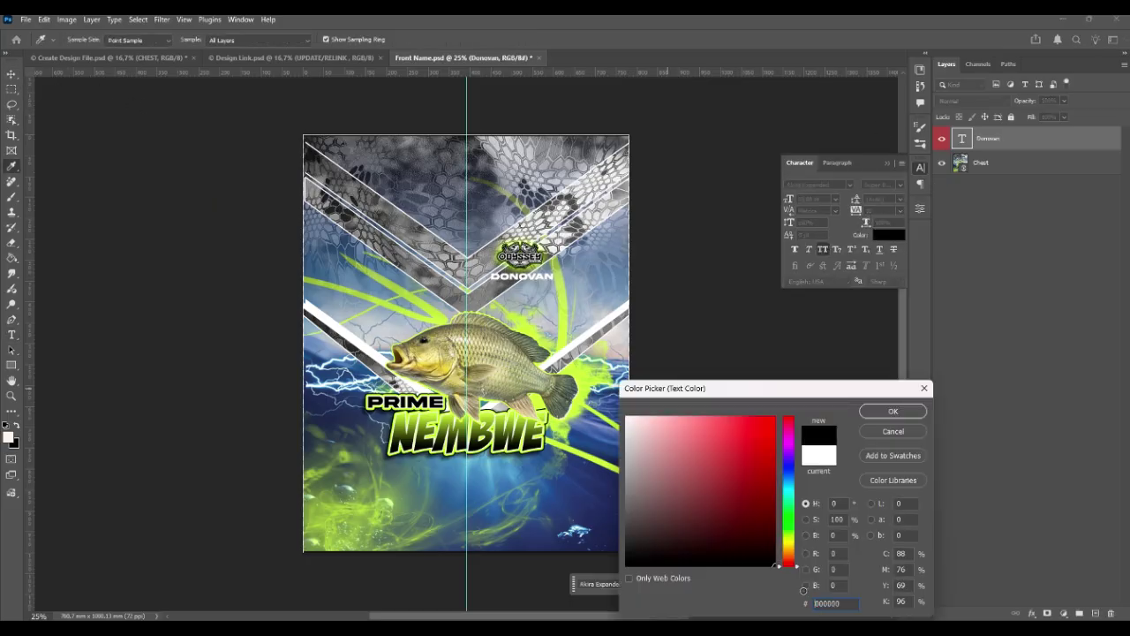
{"action": "left_click", "coordinate": [900, 414]}
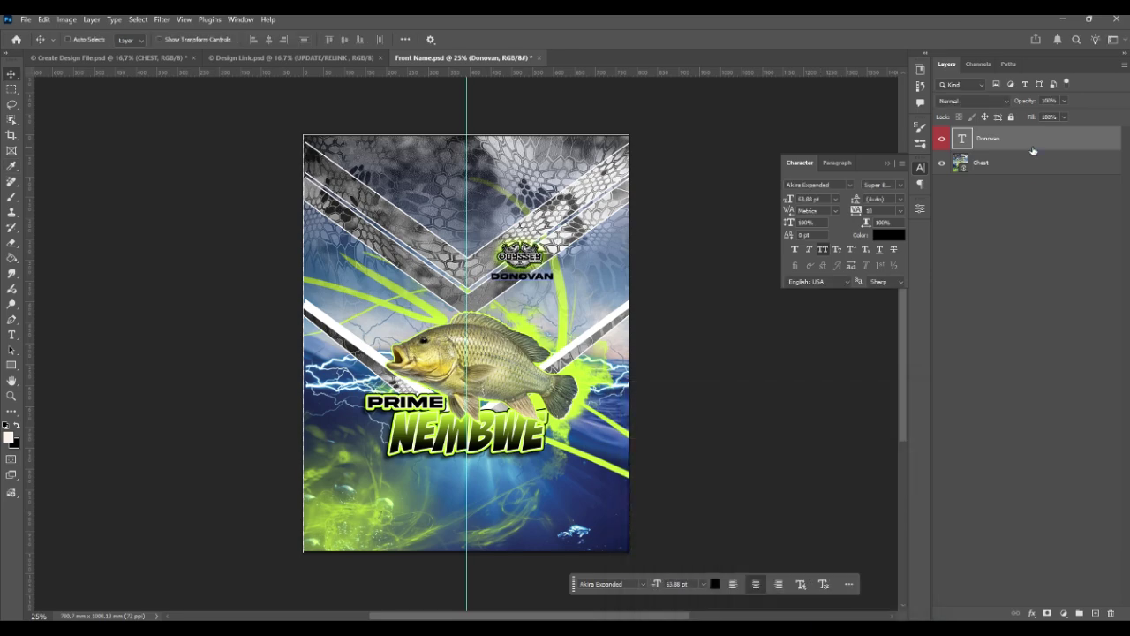
Add a white outside stroke to the name text and save Front Name.psd
{"action": "double_click", "coordinate": [1033, 150]}
{"action": "left_click", "coordinate": [668, 278]}
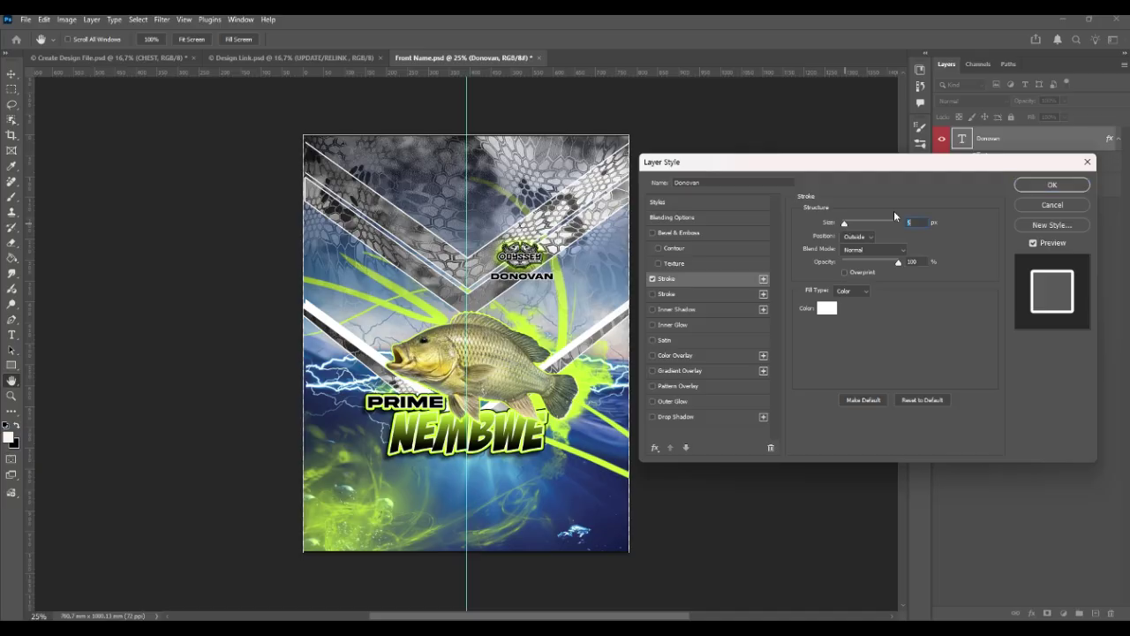
{"action": "left_click", "coordinate": [1052, 184]}
{"action": "key", "text": "v"}
{"action": "key", "text": "ctrl+s"}
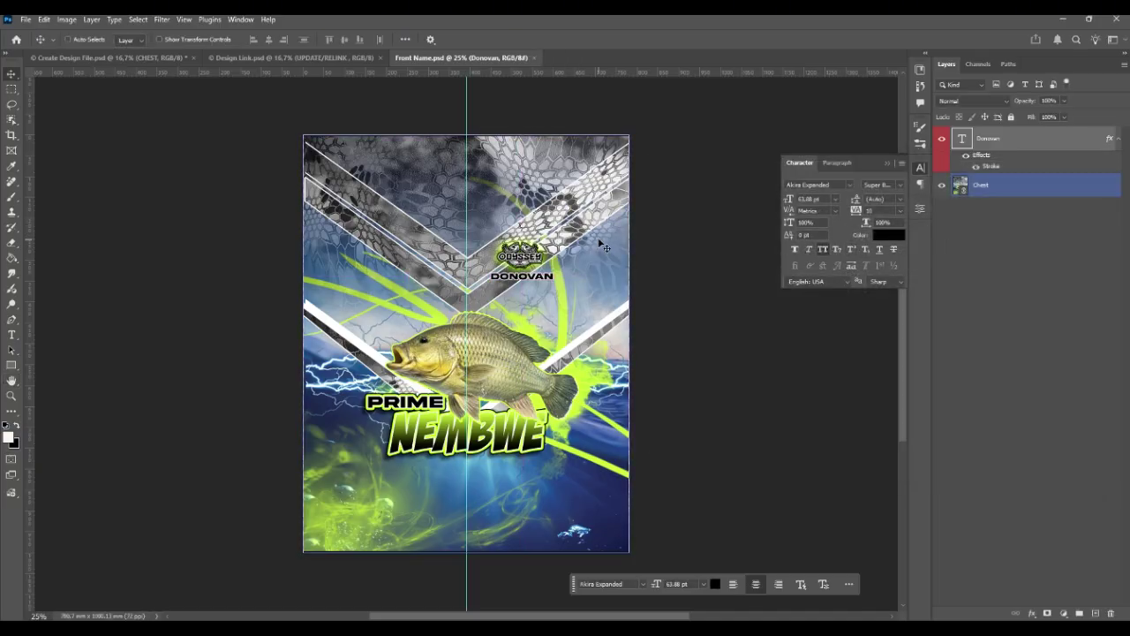
Switch to File Explorer and open 01 Adult Shirt Templates print panels.indd from the 05 Shirt Patterns folder in InDesign
{"action": "left_click", "coordinate": [1063, 19]}
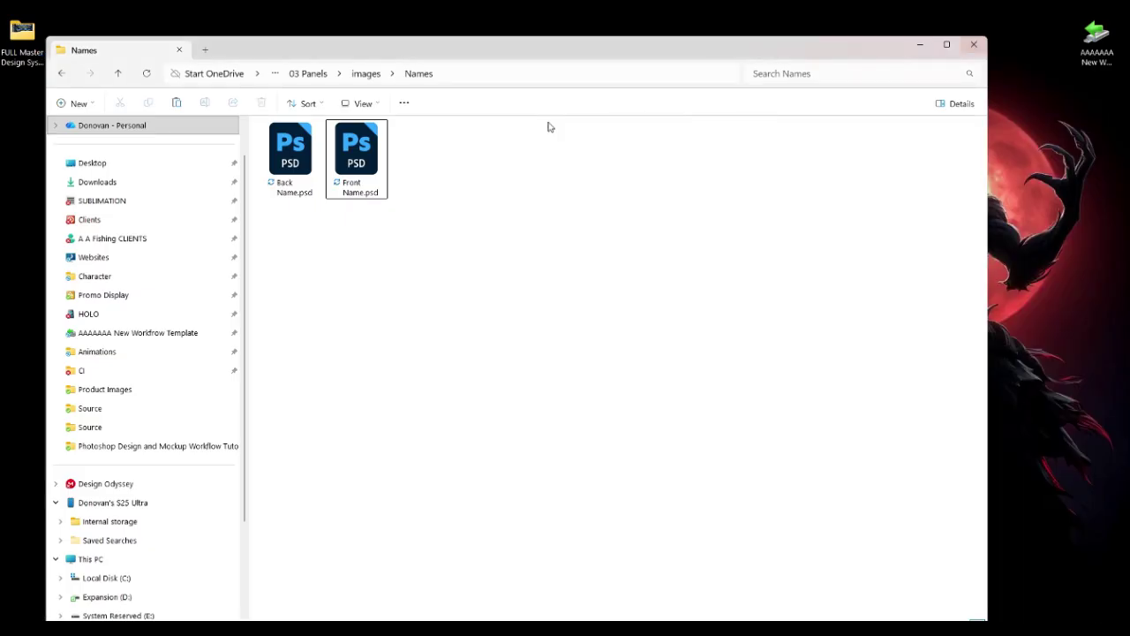
{"action": "left_click", "coordinate": [120, 74]}
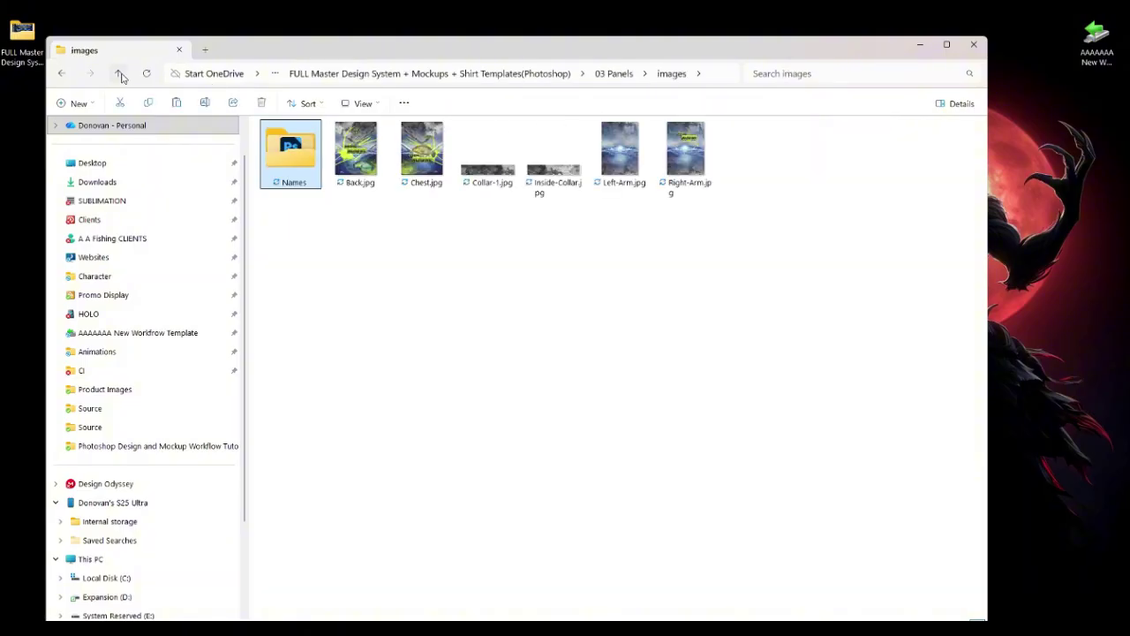
{"action": "left_click", "coordinate": [120, 74]}
{"action": "left_click", "coordinate": [123, 76]}
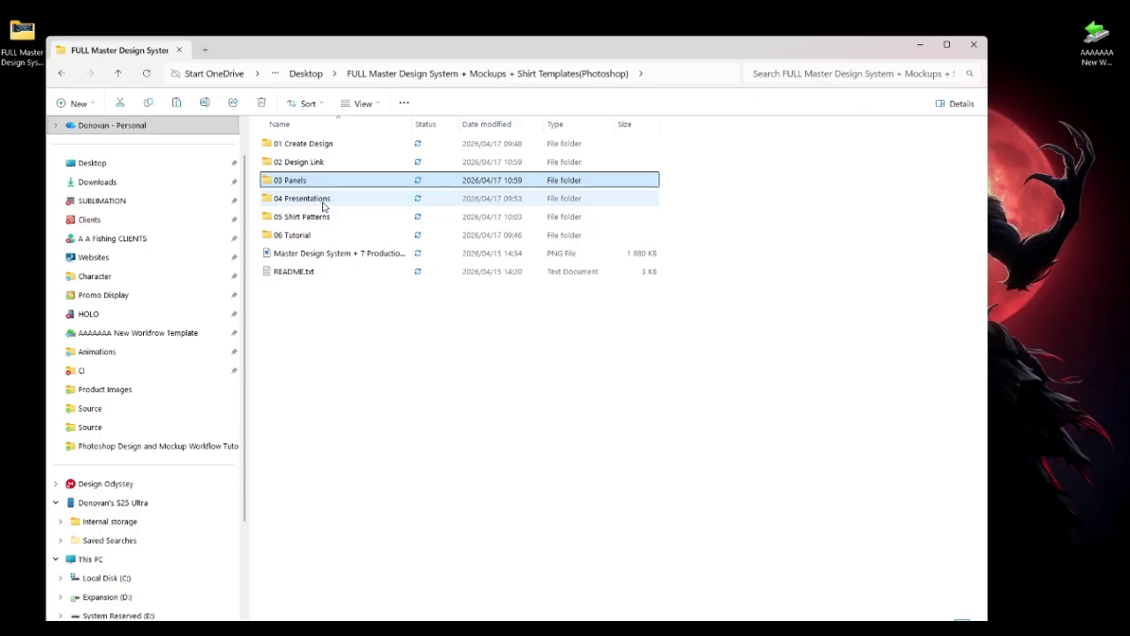
{"action": "left_click", "coordinate": [323, 204]}
{"action": "left_click", "coordinate": [310, 220]}
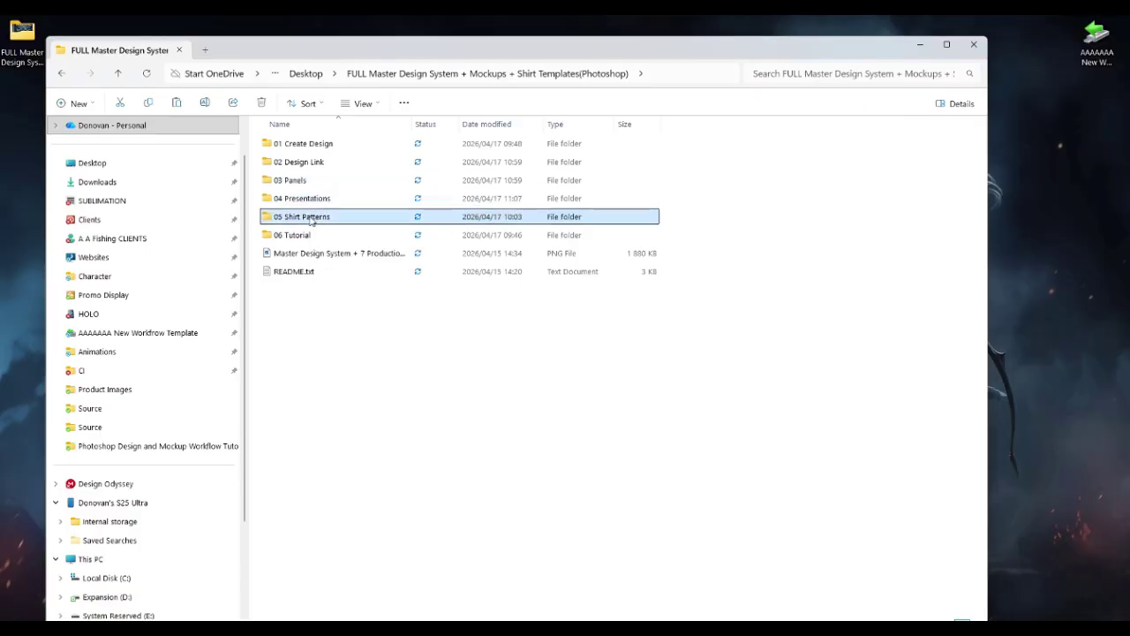
{"action": "double_click", "coordinate": [310, 220]}
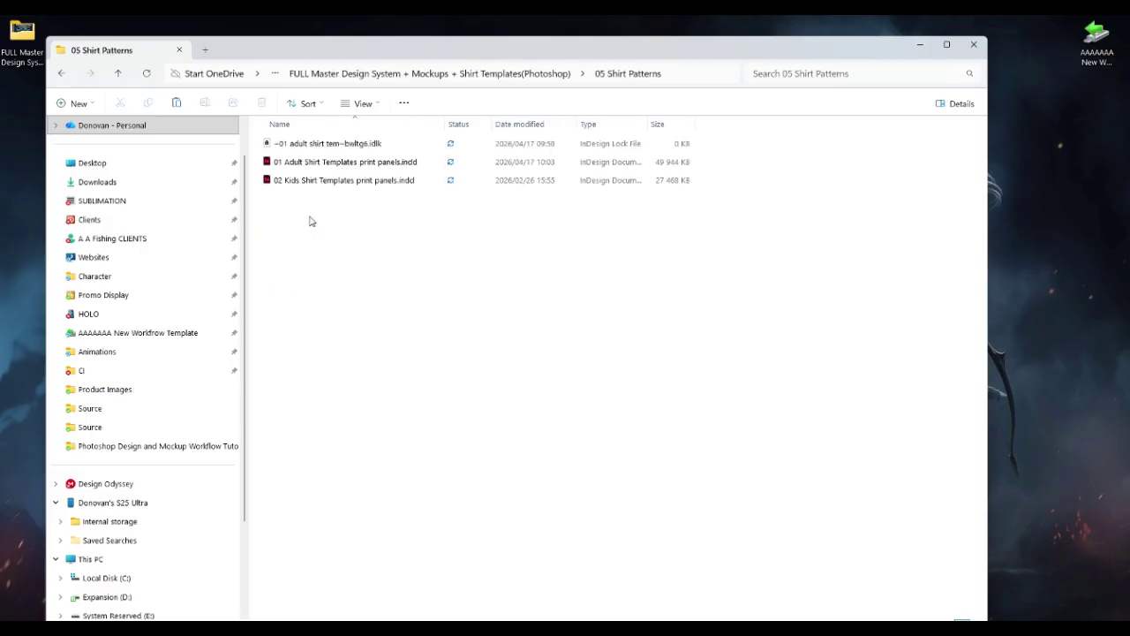
{"action": "left_click", "coordinate": [319, 165]}
{"action": "double_click", "coordinate": [320, 163]}
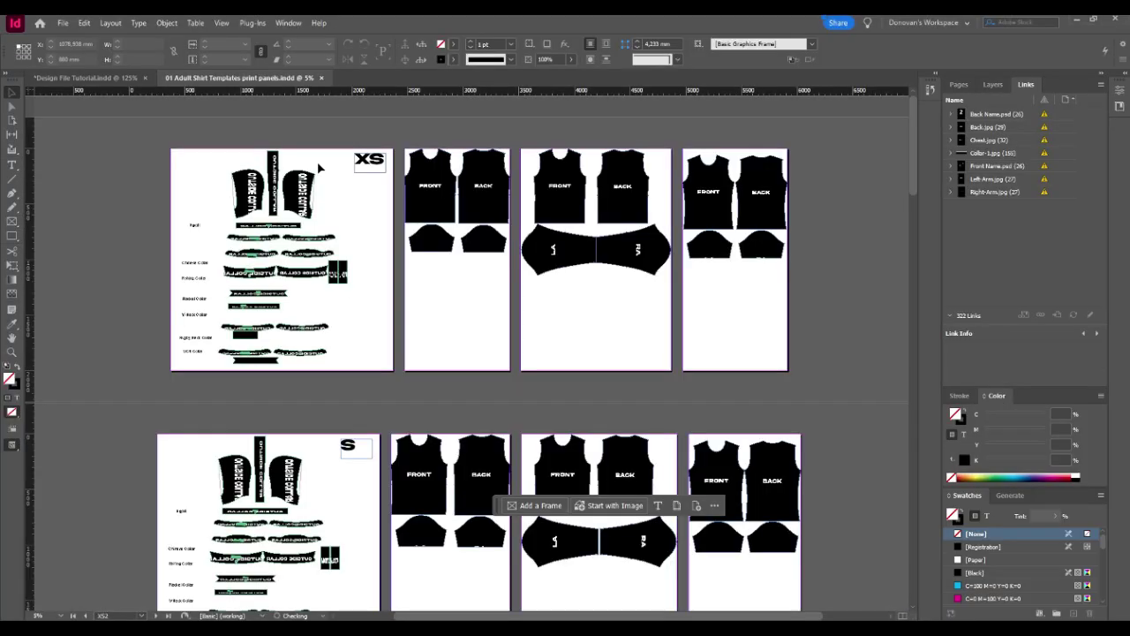
Examine the adult shirt pattern spreads from XS to 5XL, along with the document's pages and layers
{"action": "scroll", "coordinate": [623, 277], "scroll_direction": "down", "scroll_amount": 15}
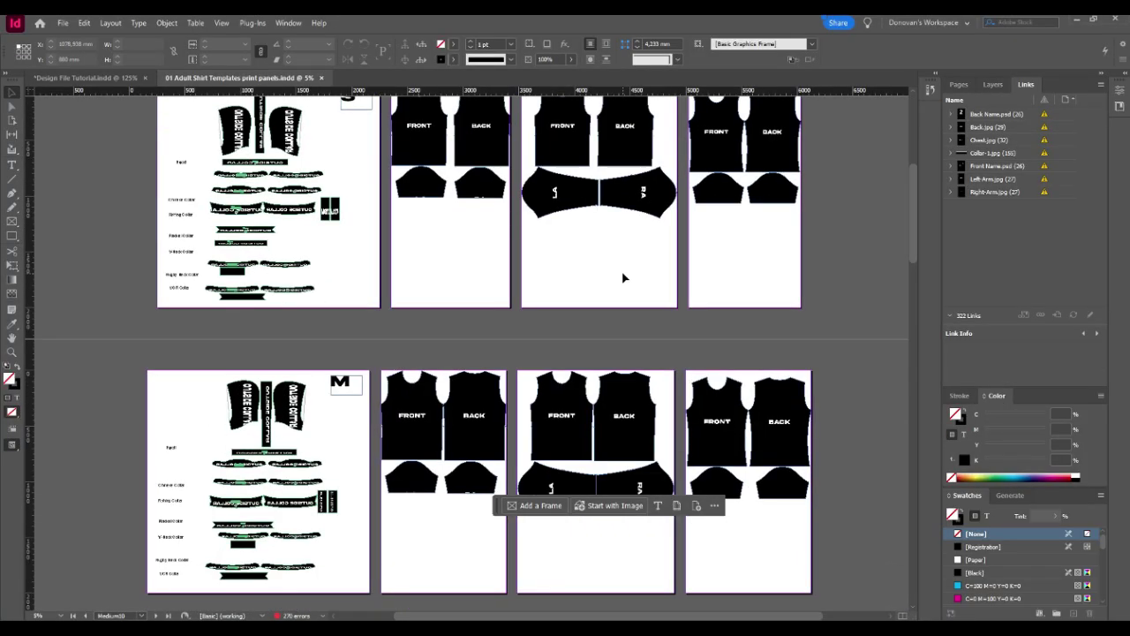
{"action": "scroll", "coordinate": [624, 279], "scroll_direction": "down", "scroll_amount": 15}
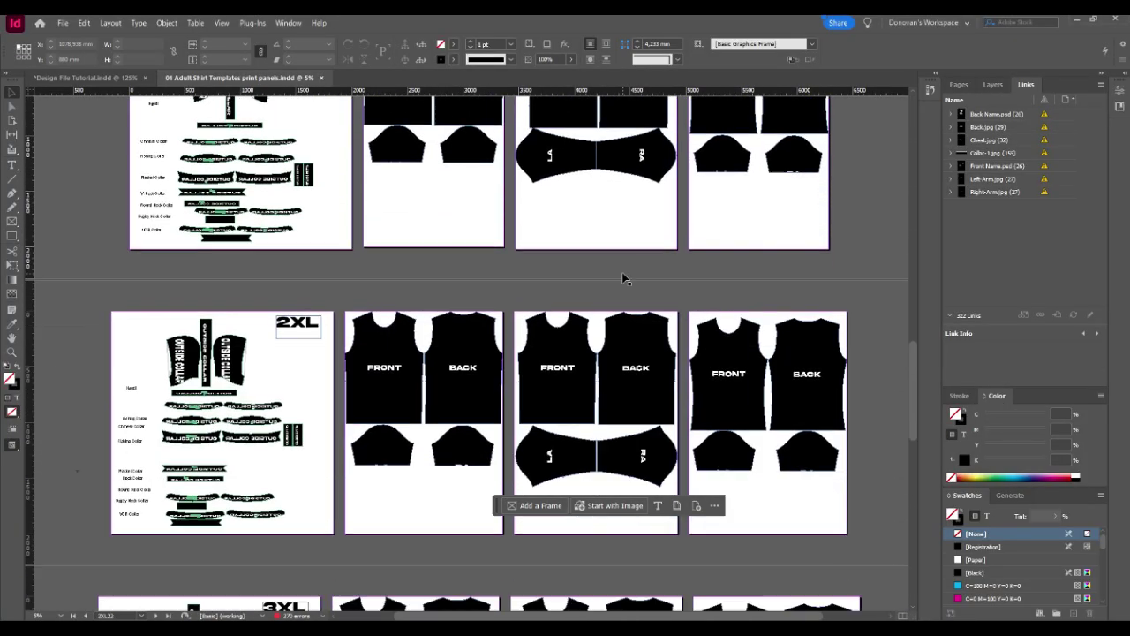
{"action": "scroll", "coordinate": [623, 279], "scroll_direction": "up", "scroll_amount": 15}
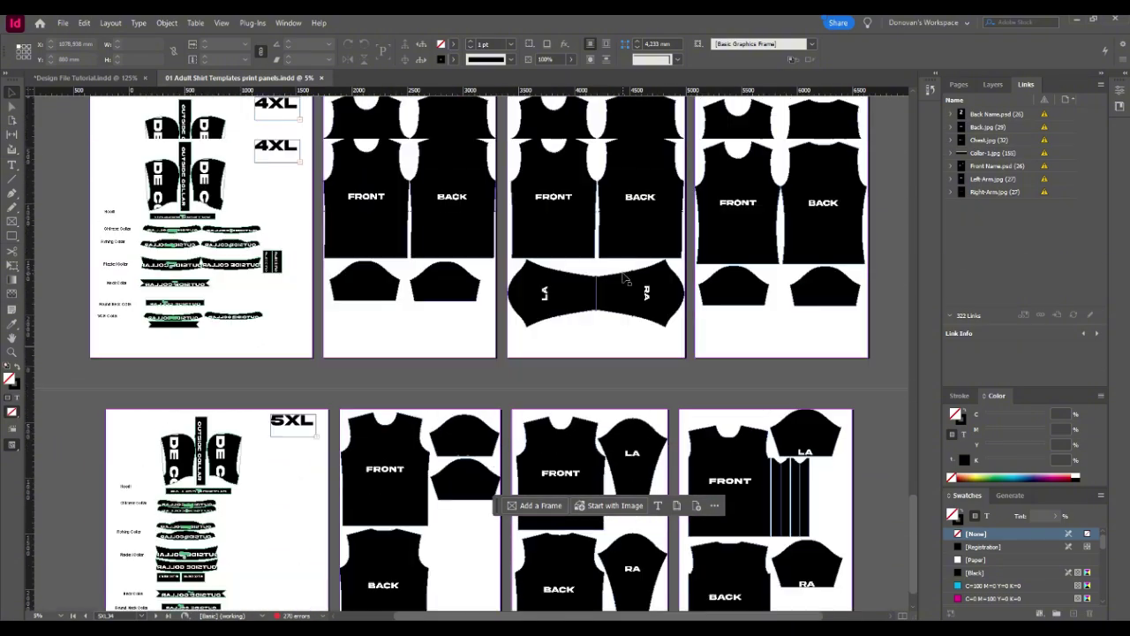
{"action": "scroll", "coordinate": [624, 279], "scroll_direction": "up", "scroll_amount": 10}
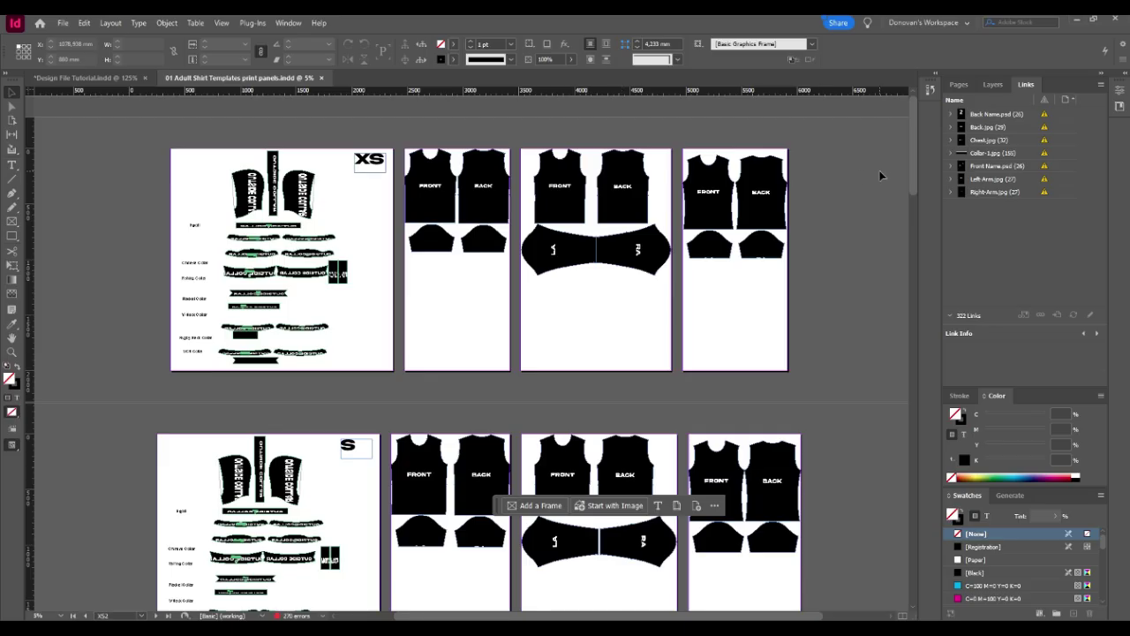
{"action": "left_click", "coordinate": [960, 85]}
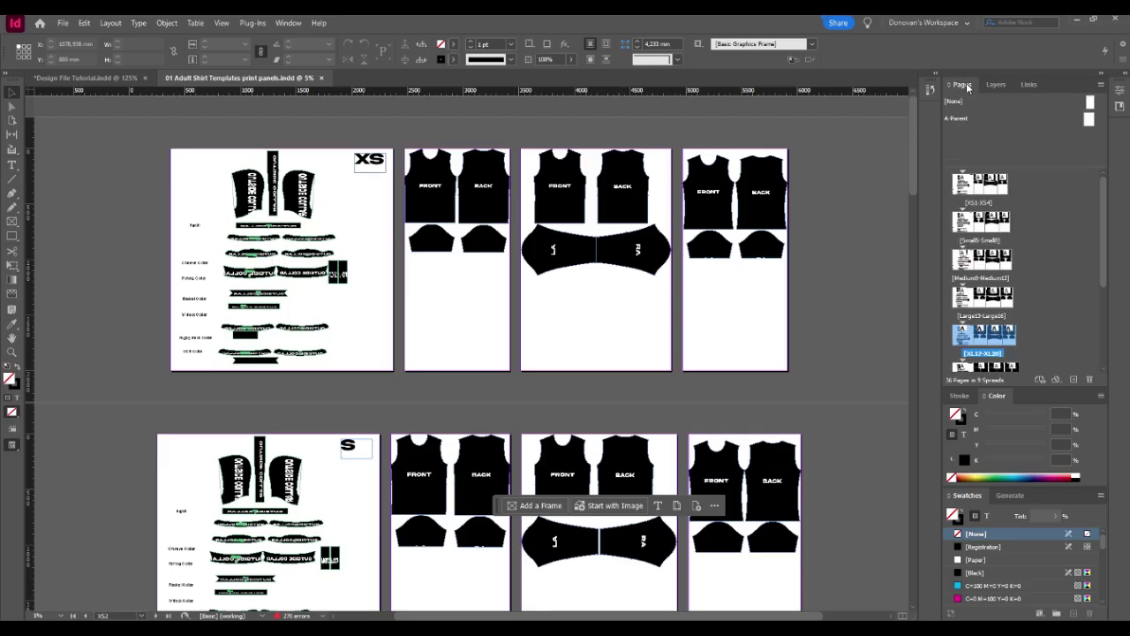
{"action": "left_click", "coordinate": [998, 85]}
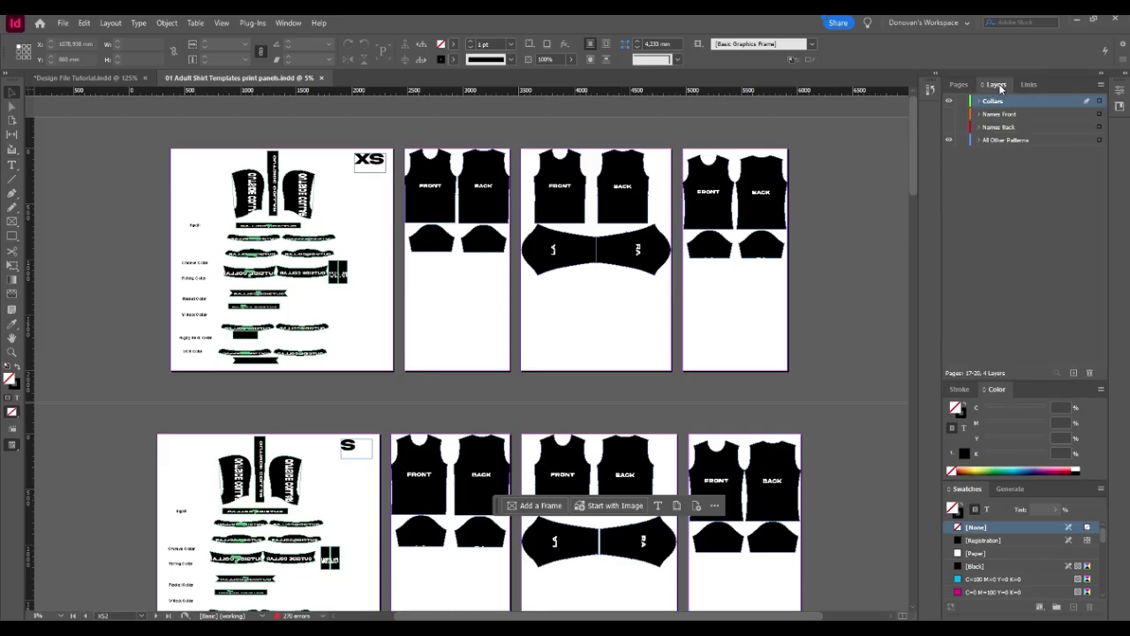
{"action": "left_click", "coordinate": [959, 85]}
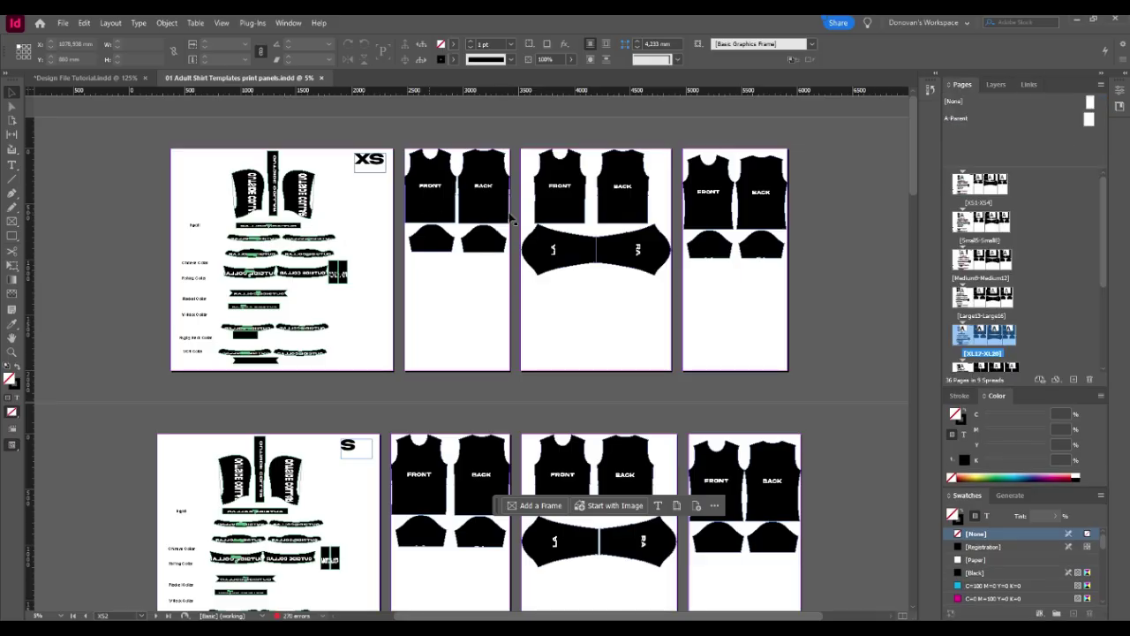
{"action": "scroll", "coordinate": [479, 277], "scroll_direction": "down", "scroll_amount": 9}
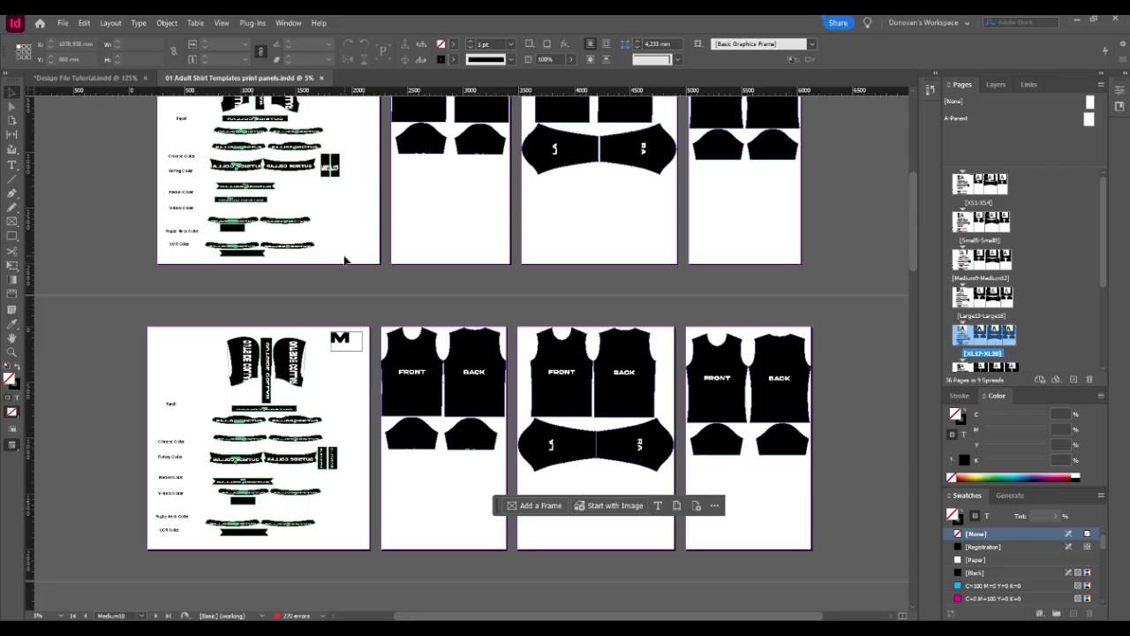
{"action": "scroll", "coordinate": [344, 259], "scroll_direction": "up", "scroll_amount": 9}
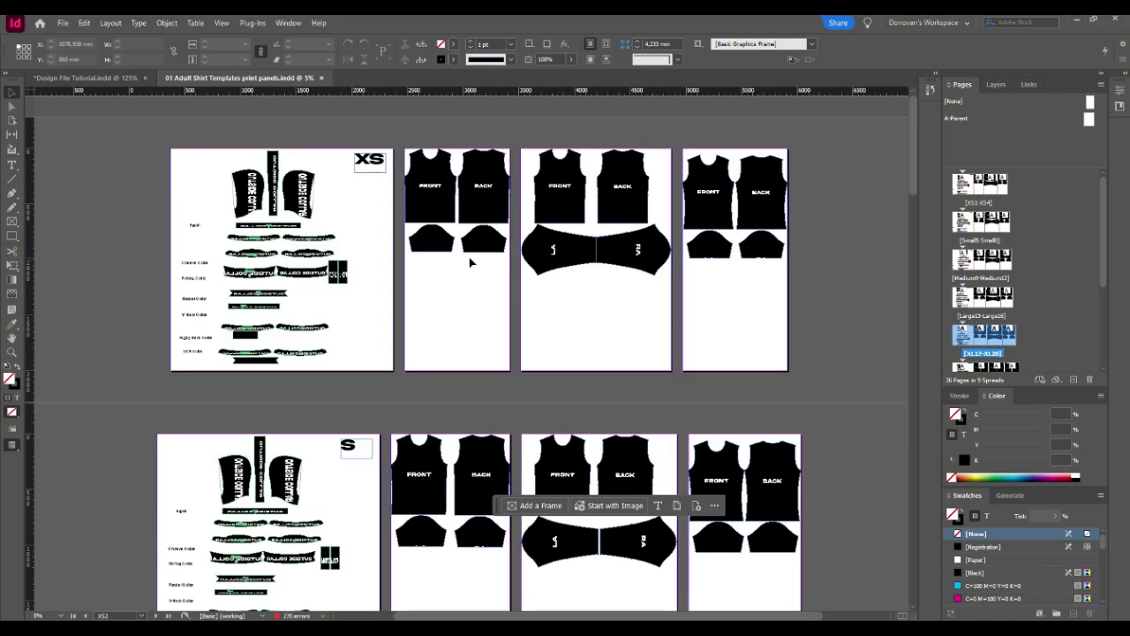
{"action": "scroll", "coordinate": [469, 256], "scroll_direction": "up", "scroll_amount": 2}
{"action": "scroll", "coordinate": [468, 256], "scroll_direction": "down", "scroll_amount": 2}
{"action": "scroll", "coordinate": [468, 247], "scroll_direction": "down", "scroll_amount": 2}
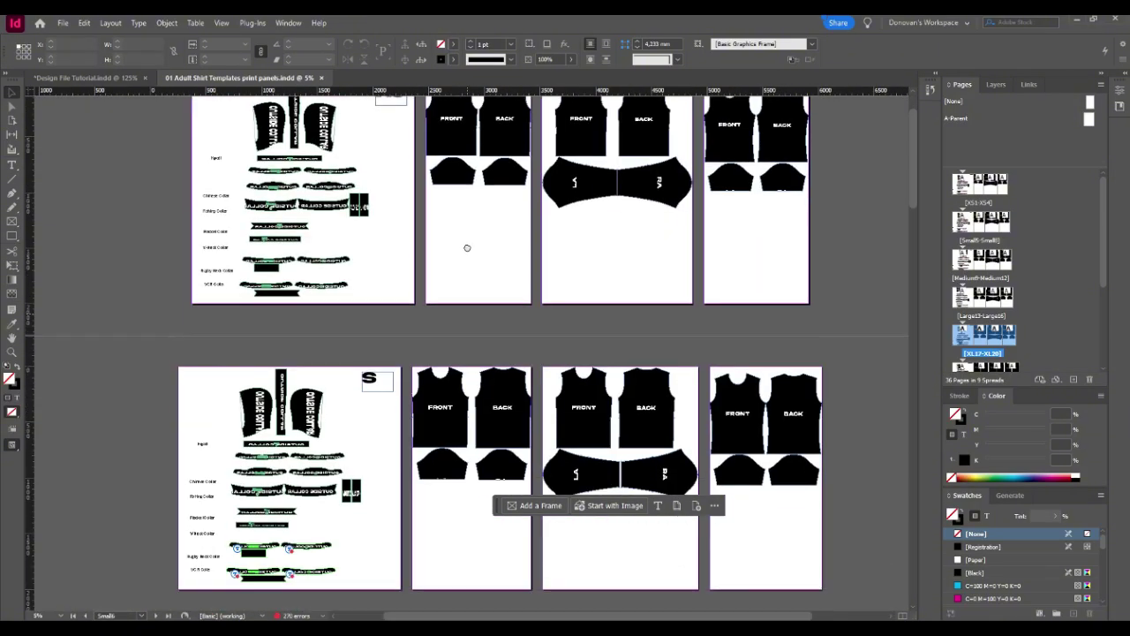
{"action": "scroll", "coordinate": [473, 265], "scroll_direction": "up", "scroll_amount": 2}
{"action": "left_click_drag", "start_coordinate": [474, 326], "coordinate": [429, 313]}
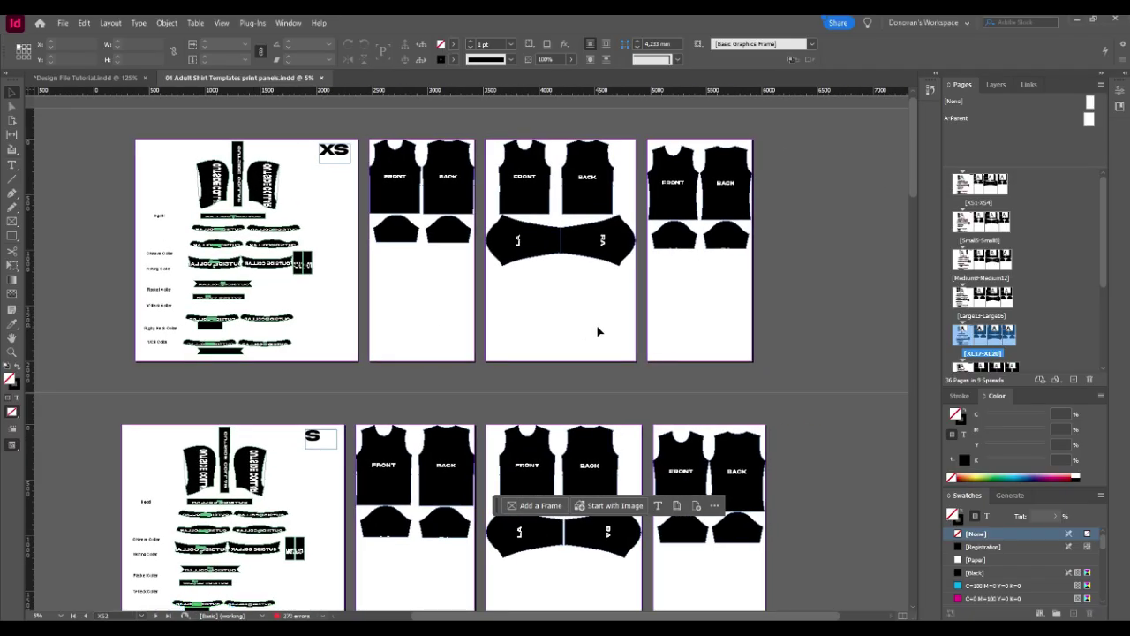
{"action": "left_click", "coordinate": [996, 84]}
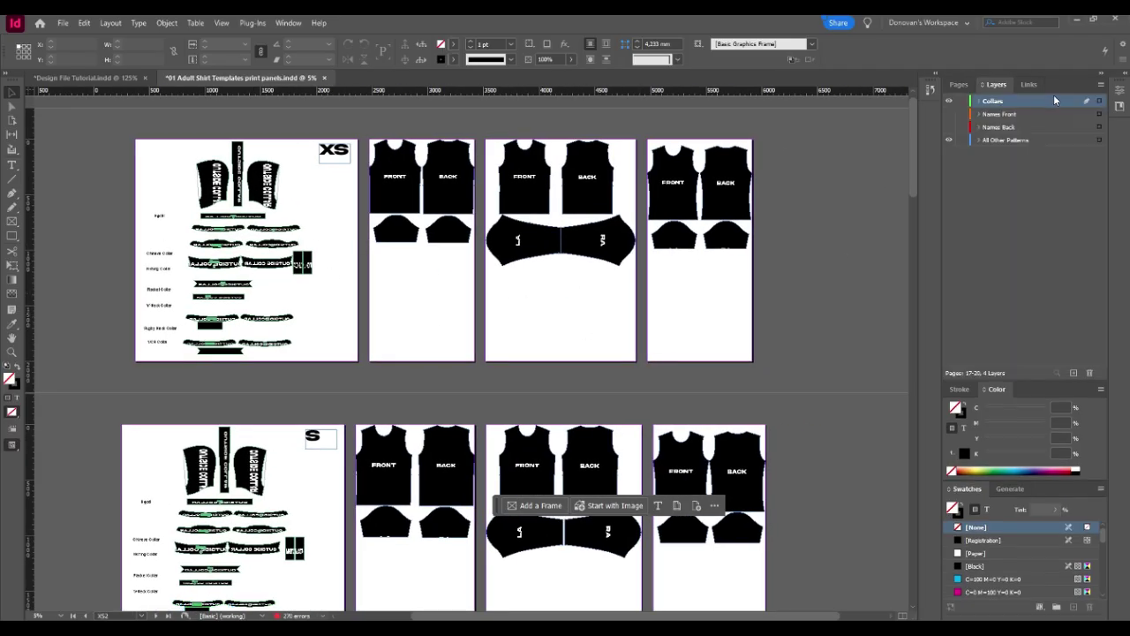
Update all seven modified links, from Back Name.psd to Right-Arm.jpg, so the patterns take the new artwork
{"action": "left_click", "coordinate": [1029, 85]}
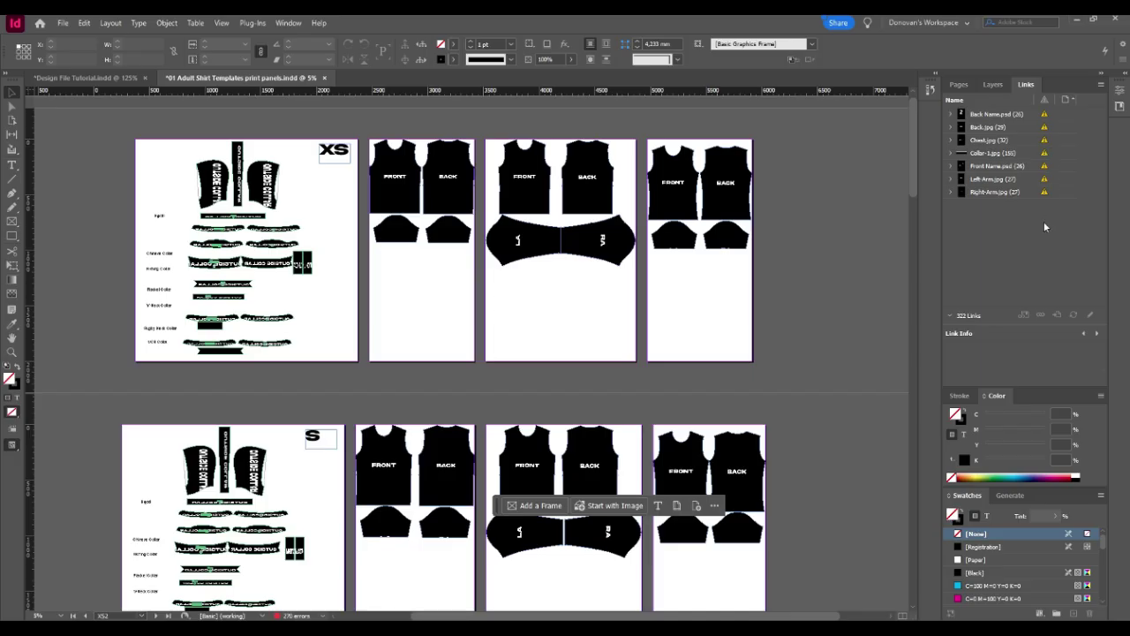
{"action": "left_click", "coordinate": [1006, 194]}
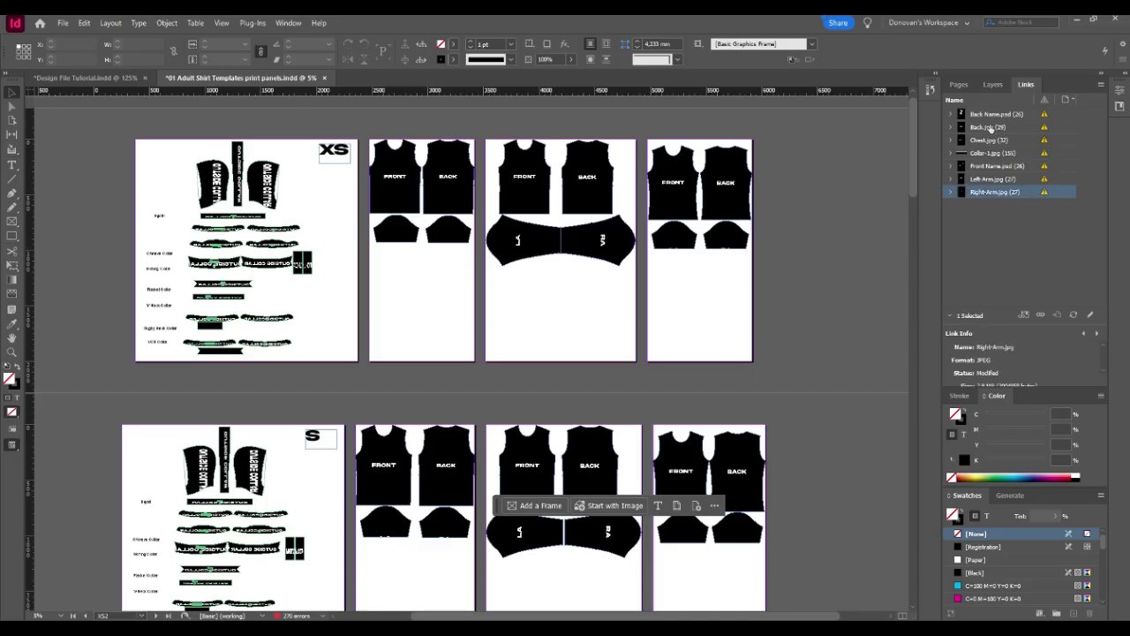
{"action": "key", "text": "ctrl+a"}
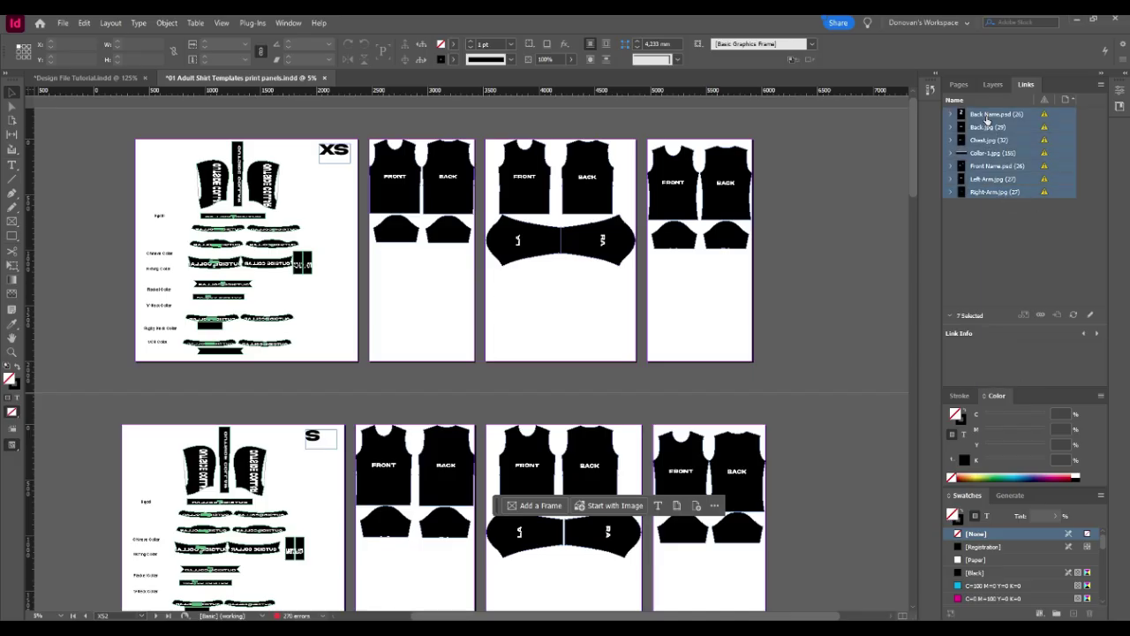
{"action": "left_click", "coordinate": [1075, 315]}
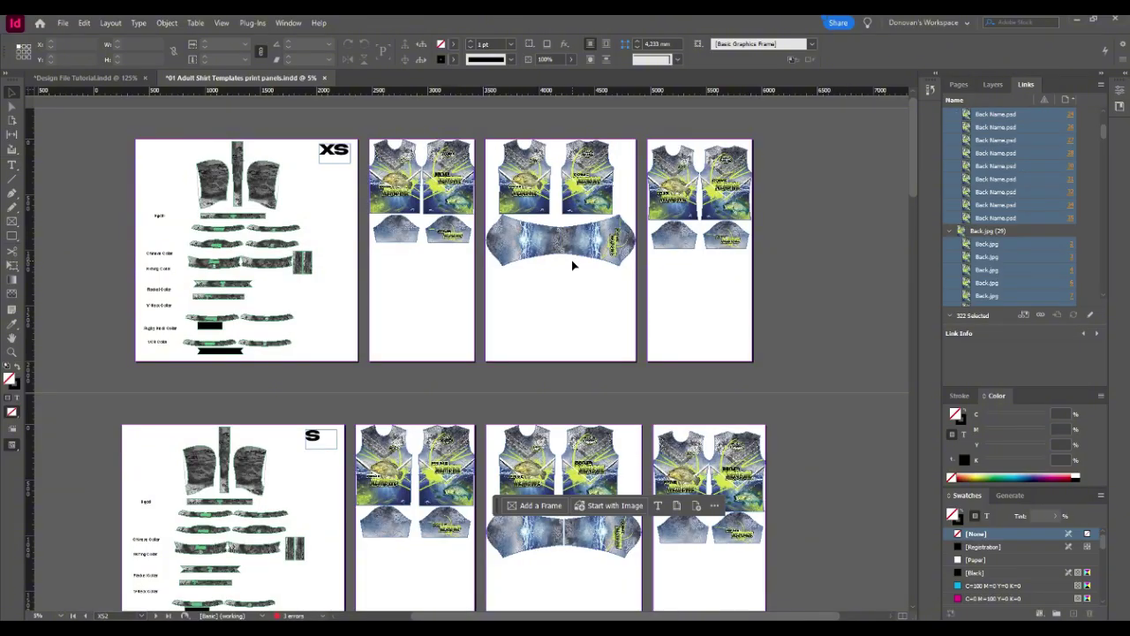
Make the Names Front and Names Back layers visible on the shirt patterns
{"action": "scroll", "coordinate": [571, 260], "scroll_direction": "down", "scroll_amount": 5}
{"action": "scroll", "coordinate": [572, 260], "scroll_direction": "down", "scroll_amount": 9}
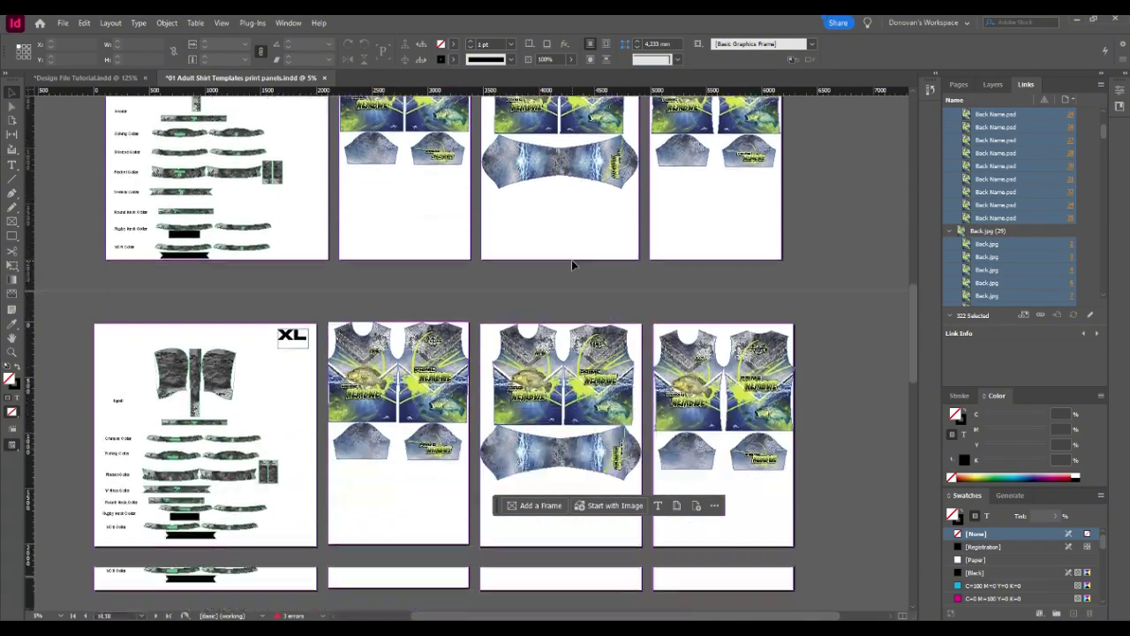
{"action": "scroll", "coordinate": [571, 264], "scroll_direction": "up", "scroll_amount": 4}
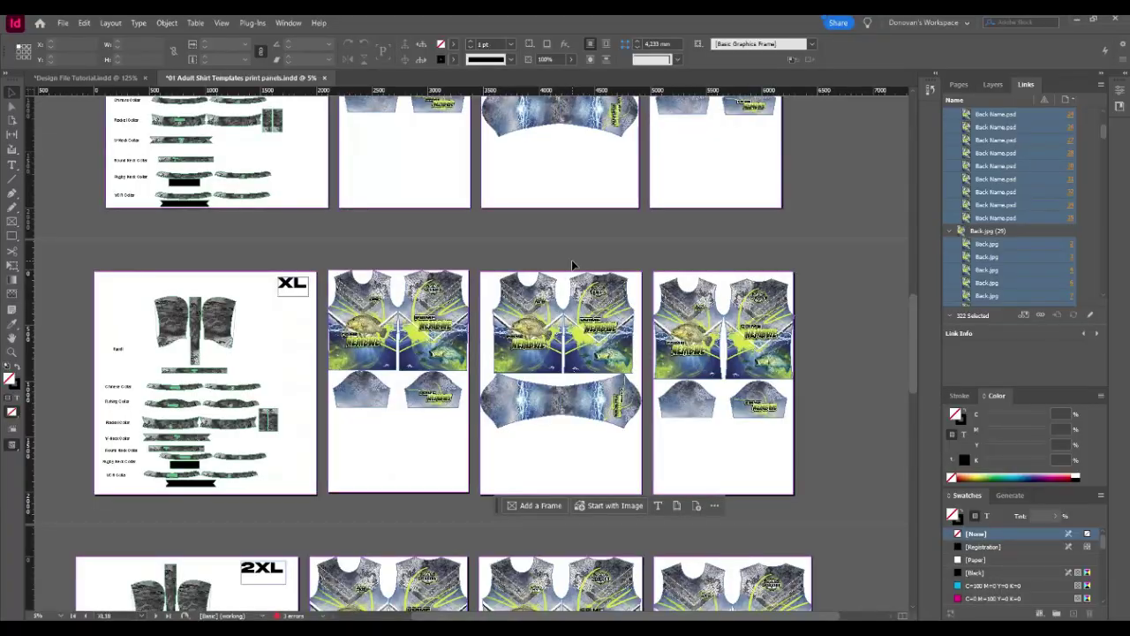
{"action": "scroll", "coordinate": [571, 265], "scroll_direction": "up", "scroll_amount": 8}
{"action": "left_click", "coordinate": [994, 85]}
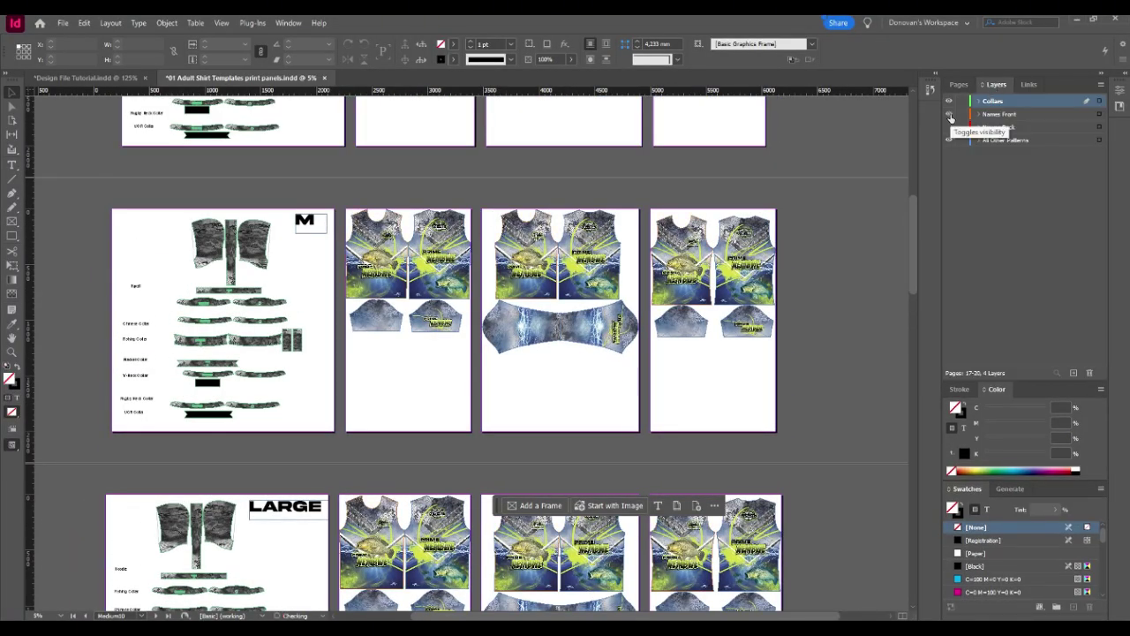
{"action": "key", "text": "ctrl+equal"}
{"action": "key", "text": "ctrl+equal"}
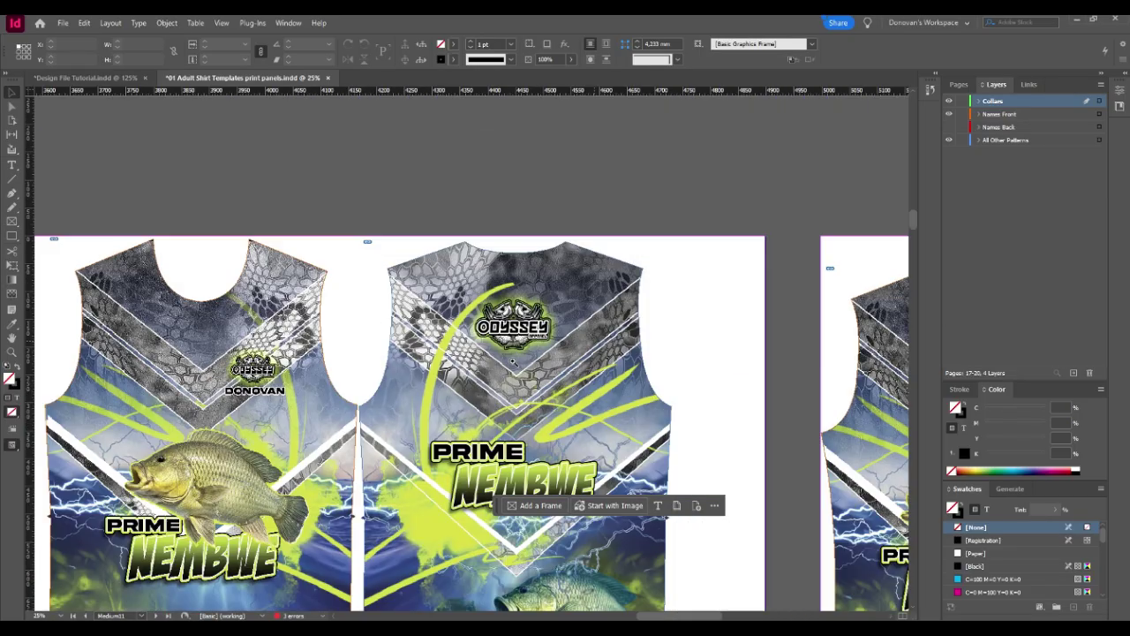
{"action": "scroll", "coordinate": [419, 364], "scroll_direction": "down", "scroll_amount": 3}
{"action": "scroll", "coordinate": [419, 364], "scroll_direction": "left", "scroll_amount": 3}
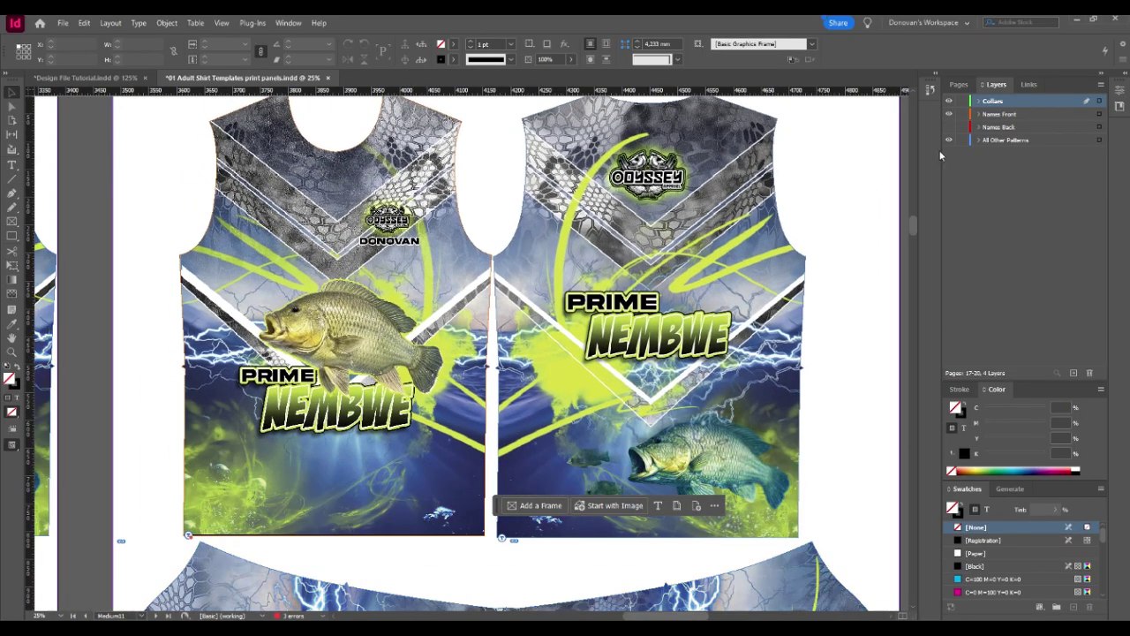
{"action": "left_click", "coordinate": [949, 127]}
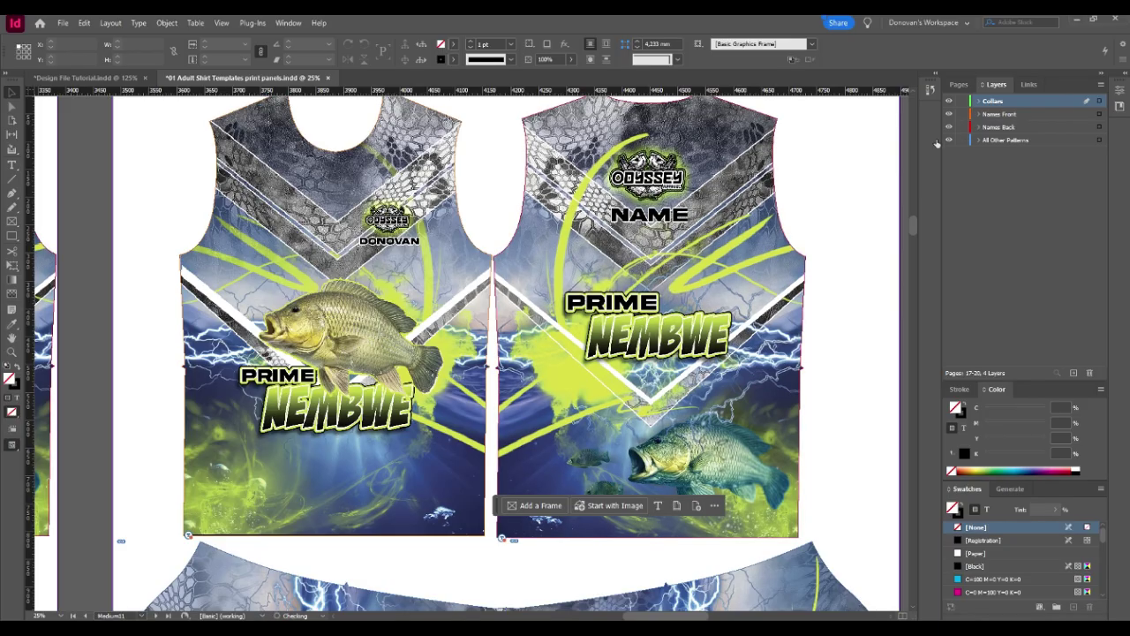
Place the Chinese collar pieces from the Medium collar page beneath the sleeves of the first two Medium shirt layouts
{"action": "key", "text": "ctrl+minus"}
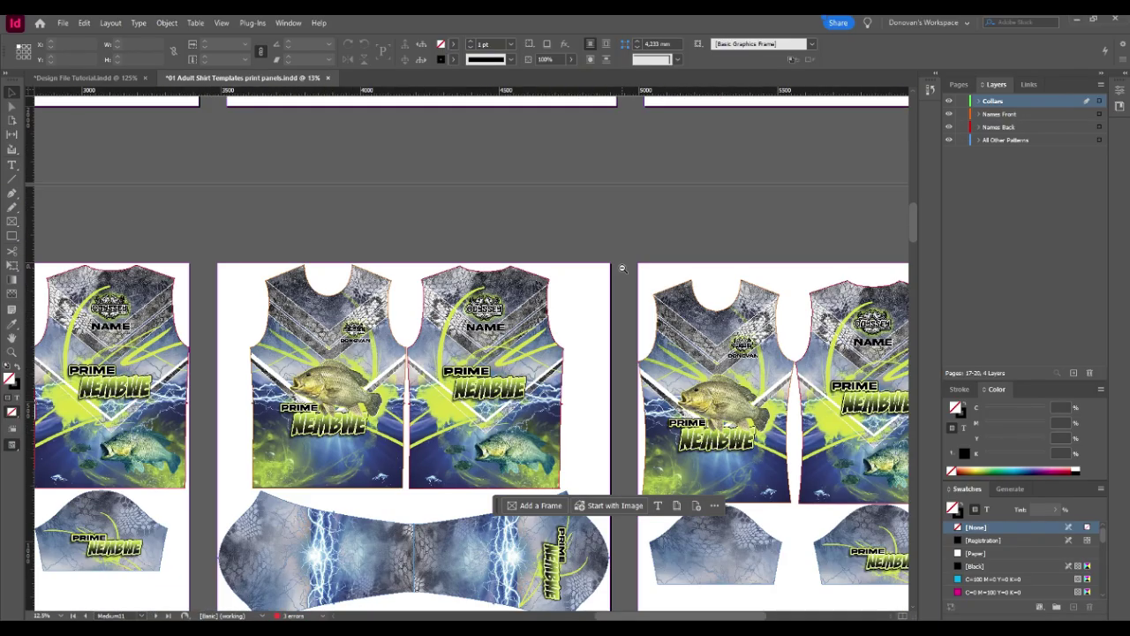
{"action": "scroll", "coordinate": [537, 375], "scroll_direction": "down", "scroll_amount": 3}
{"action": "scroll", "coordinate": [537, 375], "scroll_direction": "left", "scroll_amount": 2}
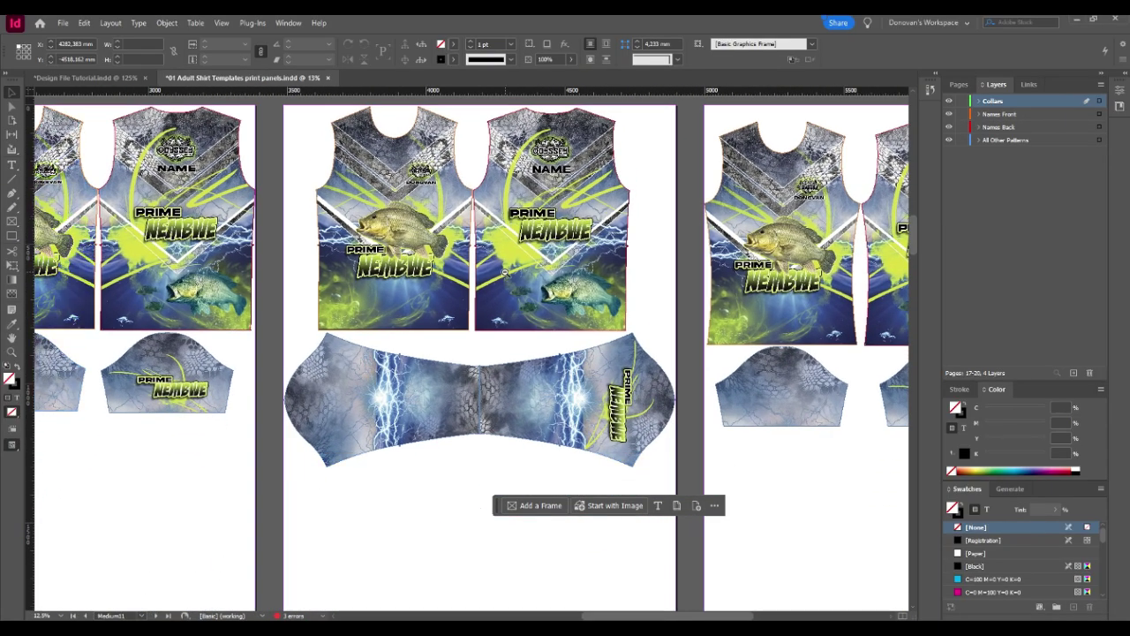
{"action": "key", "text": "ctrl+minus"}
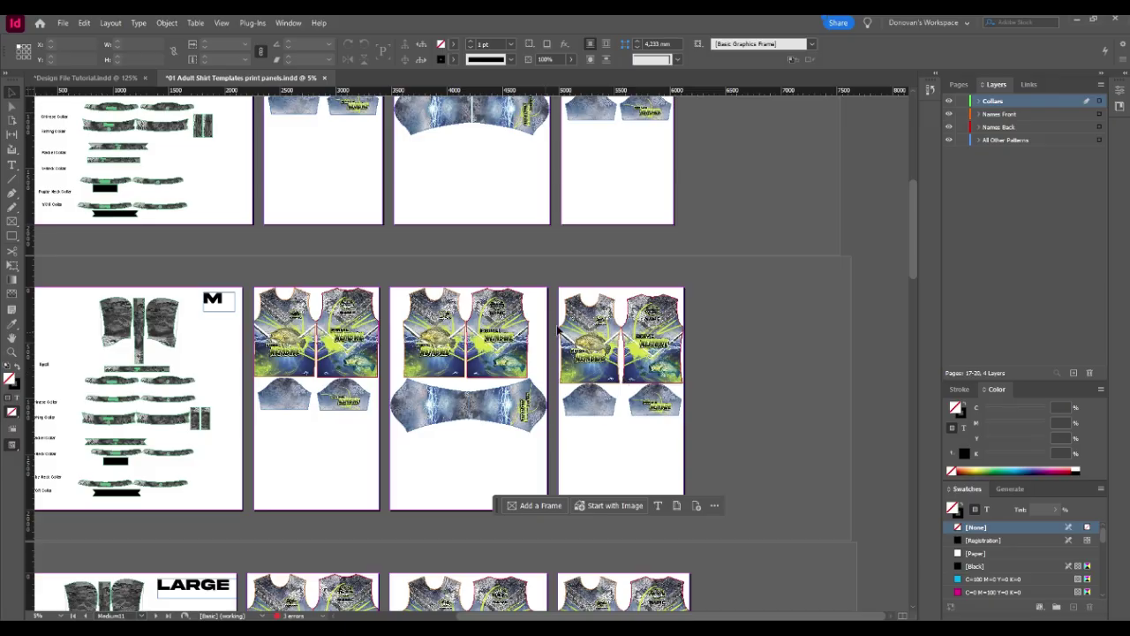
{"action": "left_click", "coordinate": [644, 348]}
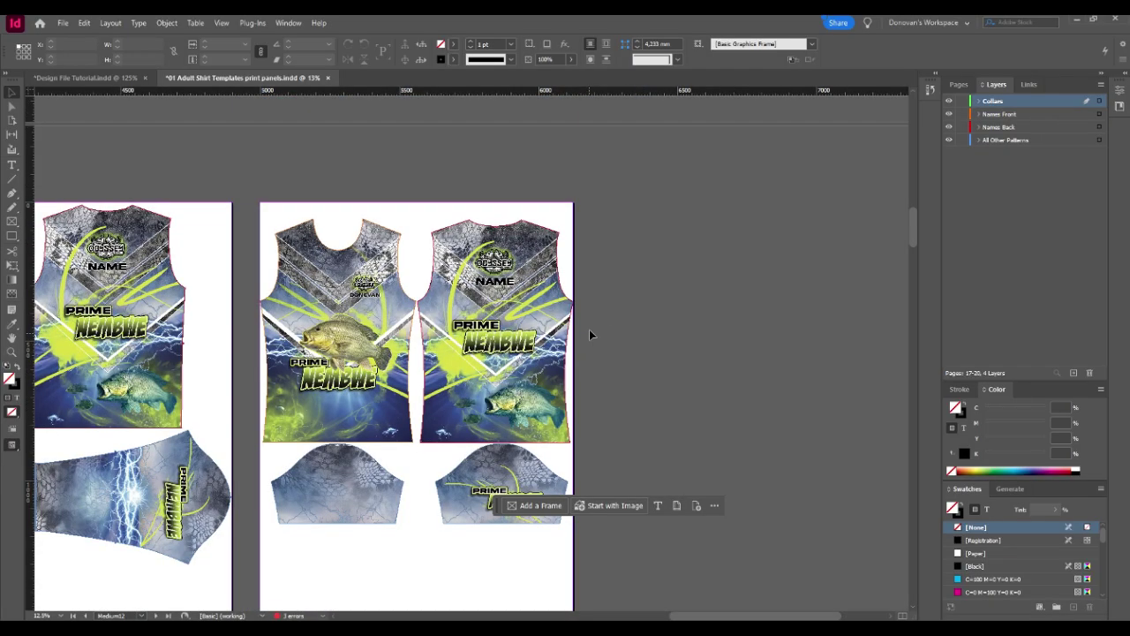
{"action": "left_click", "coordinate": [454, 380], "text": "ctrl+alt"}
{"action": "left_click", "coordinate": [372, 375], "text": "ctrl+alt"}
{"action": "left_click", "coordinate": [255, 366], "text": "ctrl"}
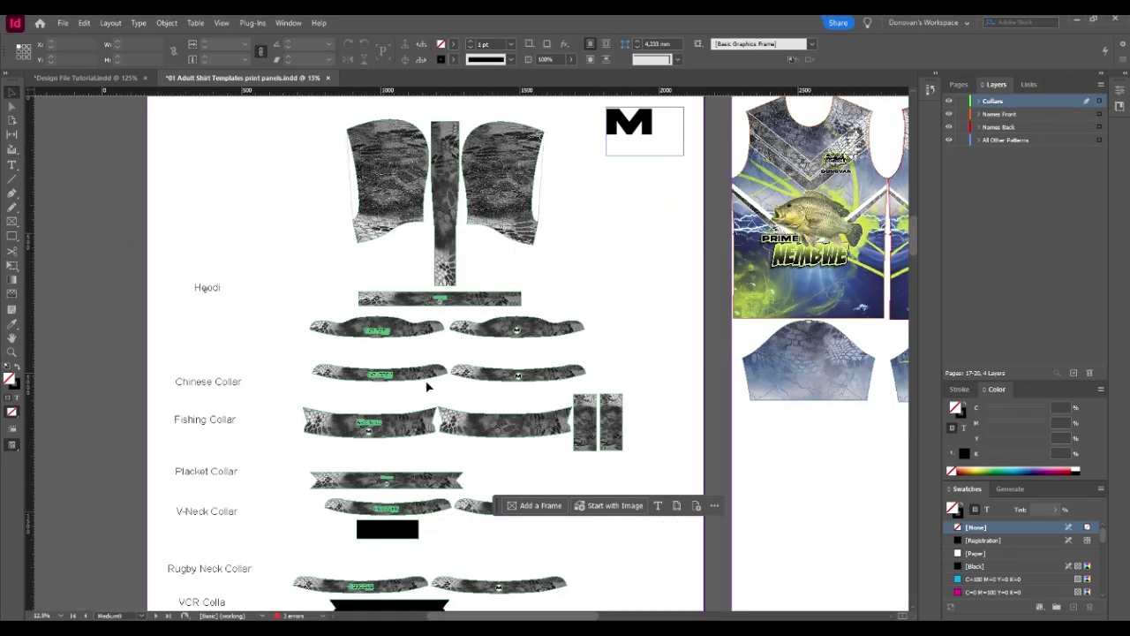
{"action": "left_click_drag", "start_coordinate": [495, 364], "coordinate": [420, 340]}
{"action": "left_click", "coordinate": [341, 360]}
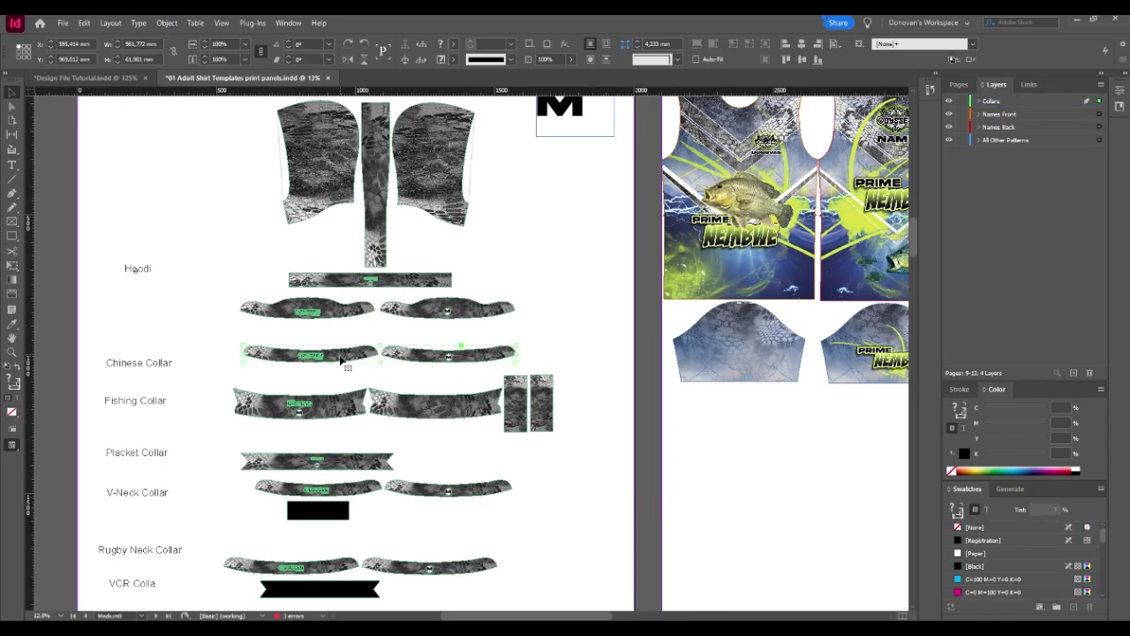
{"action": "left_click_drag", "start_coordinate": [341, 360], "coordinate": [672, 451]}
{"action": "scroll", "coordinate": [618, 442], "scroll_direction": "right", "scroll_amount": 6}
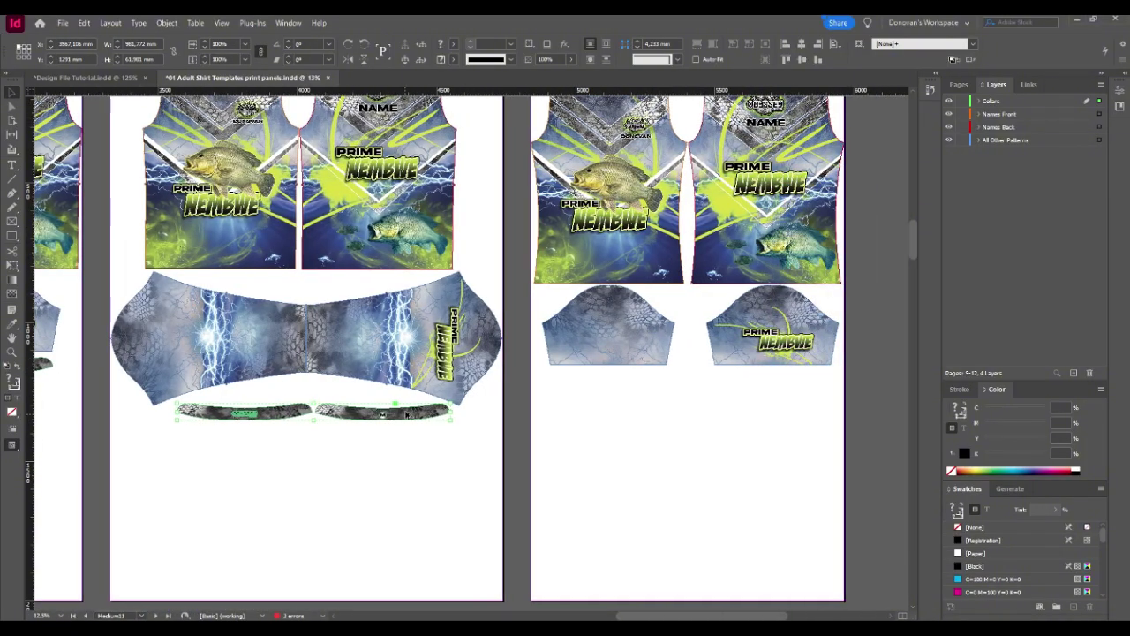
Place a copy of the collar pieces beneath the sleeves of the third Medium shirt layout
{"action": "left_click_drag", "start_coordinate": [409, 415], "coordinate": [435, 368]}
{"action": "key", "text": "ctrl+minus"}
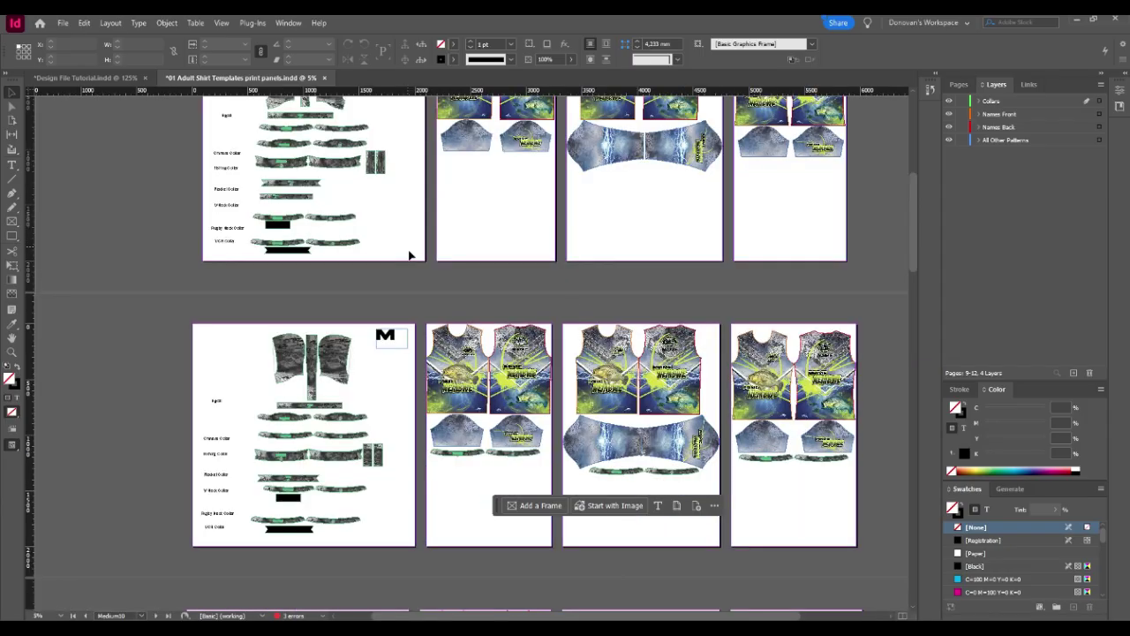
Start exporting all pieces of the first Medium shirt layout, with a new folder named 07 Export as the destination
{"action": "key", "text": "ctrl+equal"}
{"action": "key", "text": "ctrl+equal"}
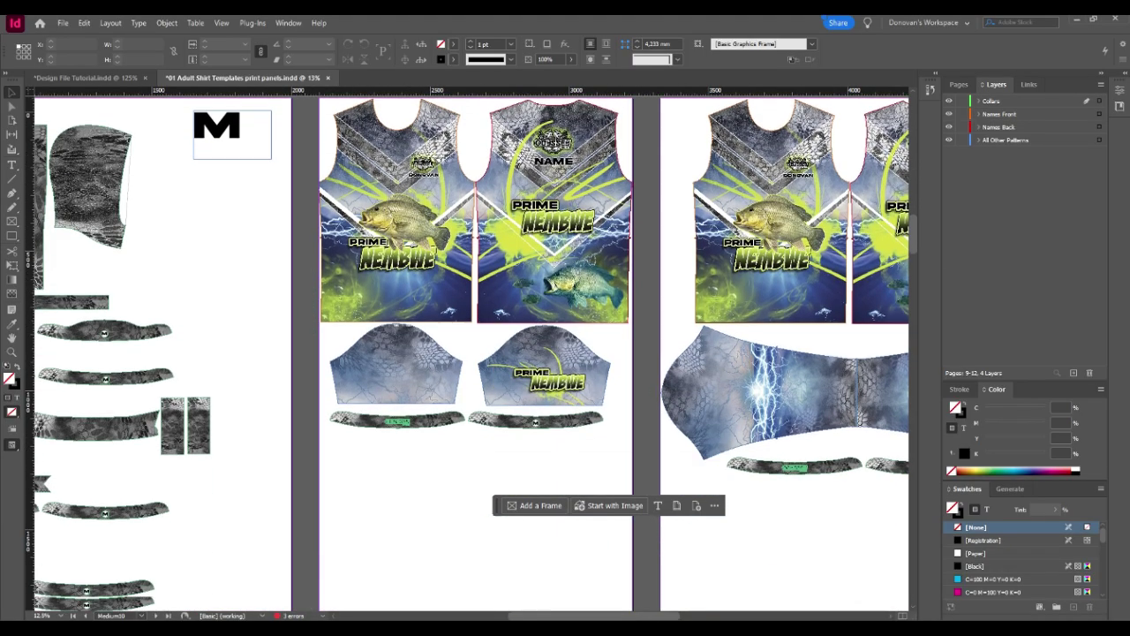
{"action": "scroll", "coordinate": [476, 353], "scroll_direction": "down", "scroll_amount": 2}
{"action": "left_click_drag", "start_coordinate": [318, 99], "coordinate": [647, 349]}
{"action": "key", "text": "ctrl+e"}
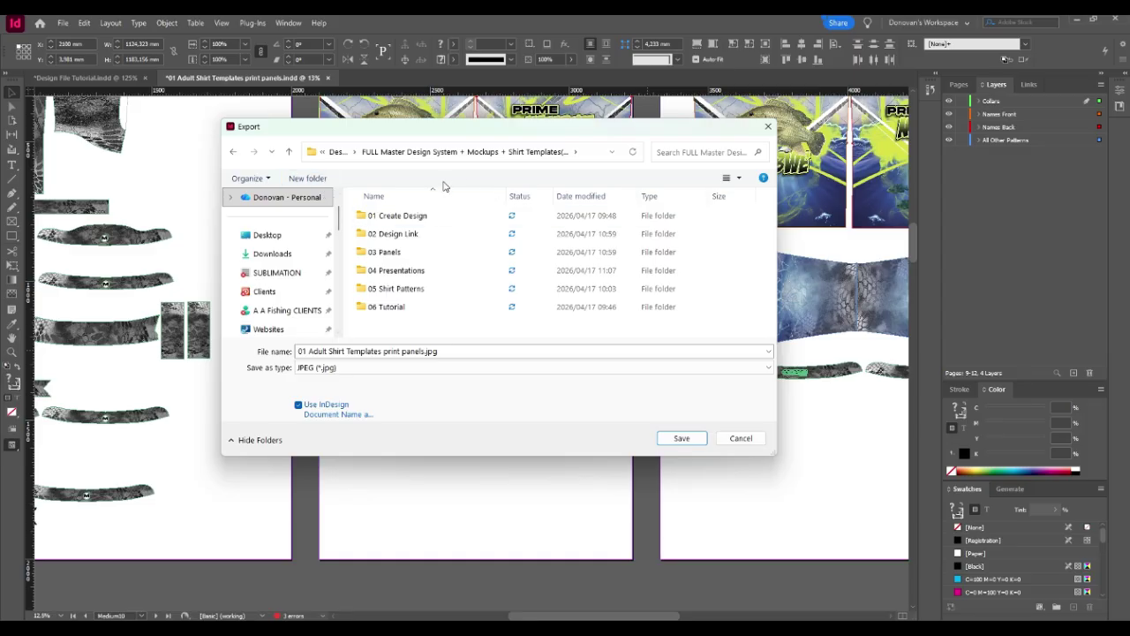
{"action": "left_click", "coordinate": [308, 178]}
{"action": "type", "text": "07"}
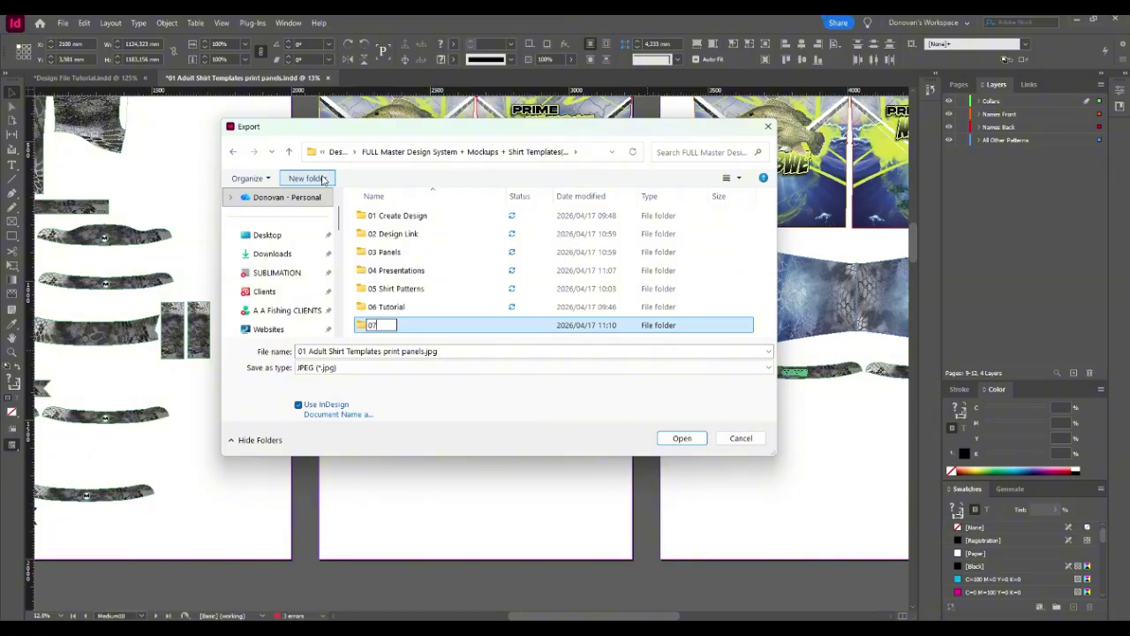
{"action": "type", "text": " Export"}
{"action": "key", "text": "Return"}
{"action": "key", "text": "Return"}
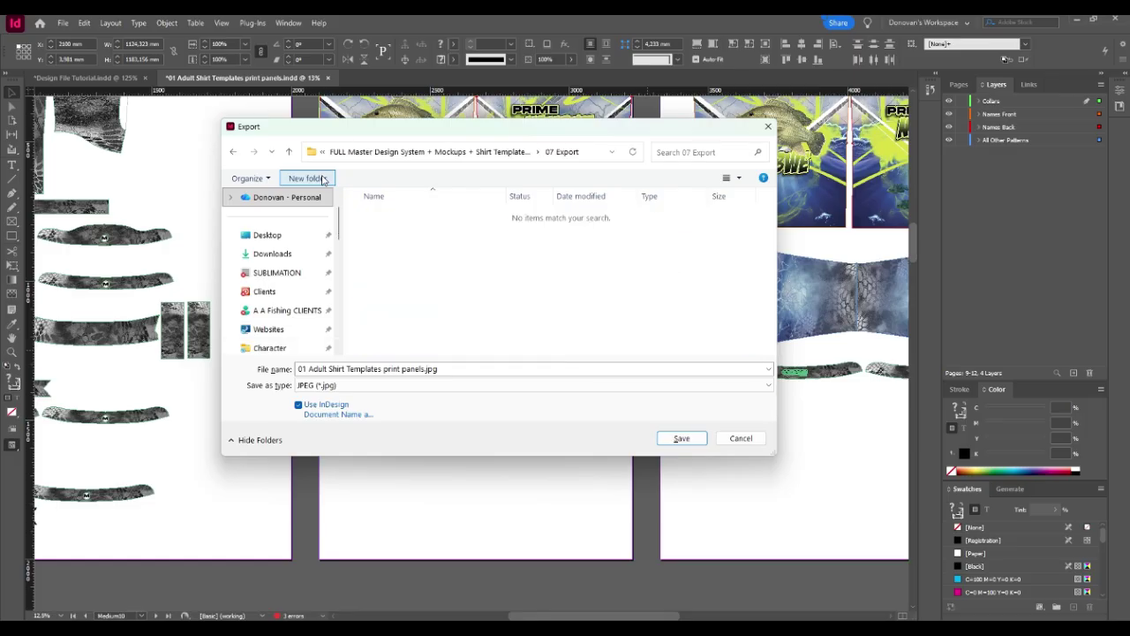
Export the selection as a JPEG named Medium, at Maximum quality and 300 ppi in CMYK
{"action": "left_click", "coordinate": [460, 369]}
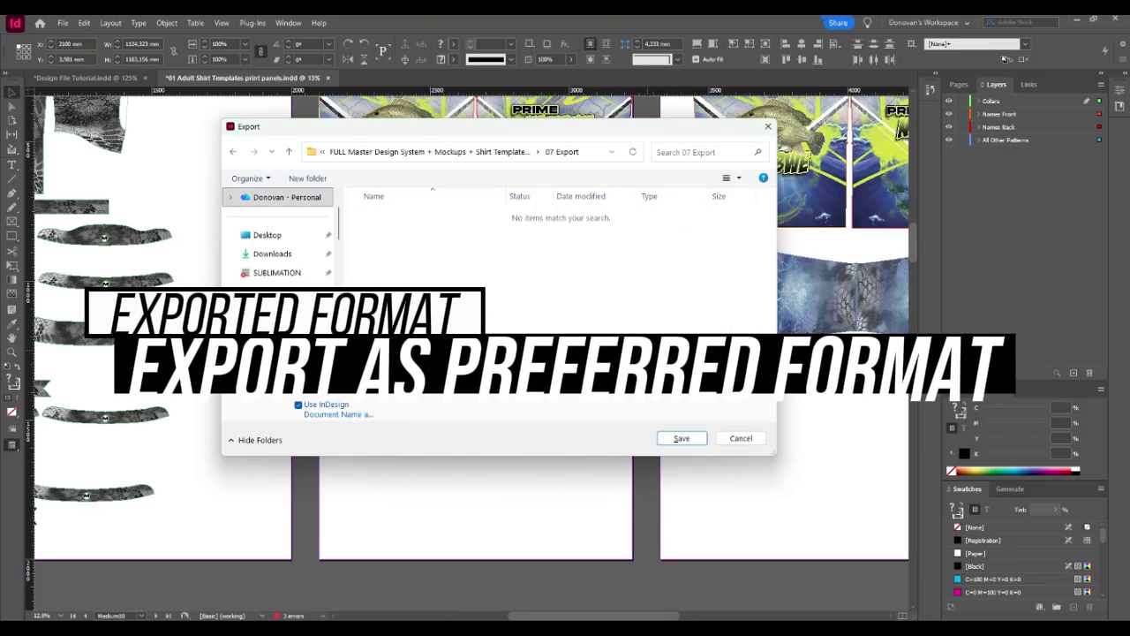
{"action": "type", "text": "Medium"}
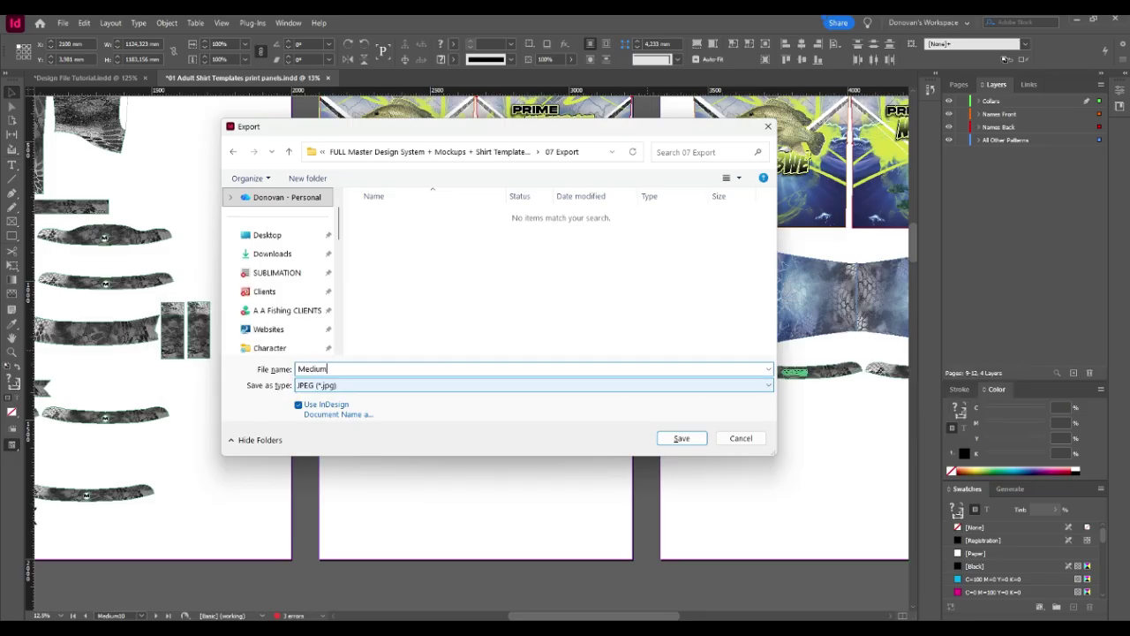
{"action": "key", "text": "Return"}
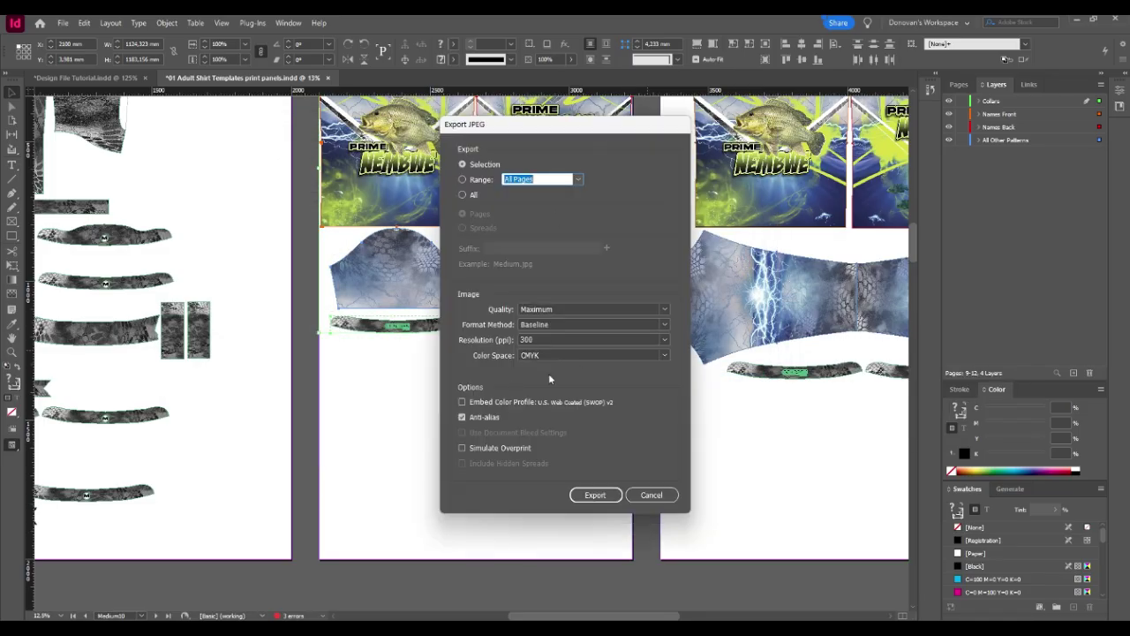
{"action": "left_click", "coordinate": [603, 495]}
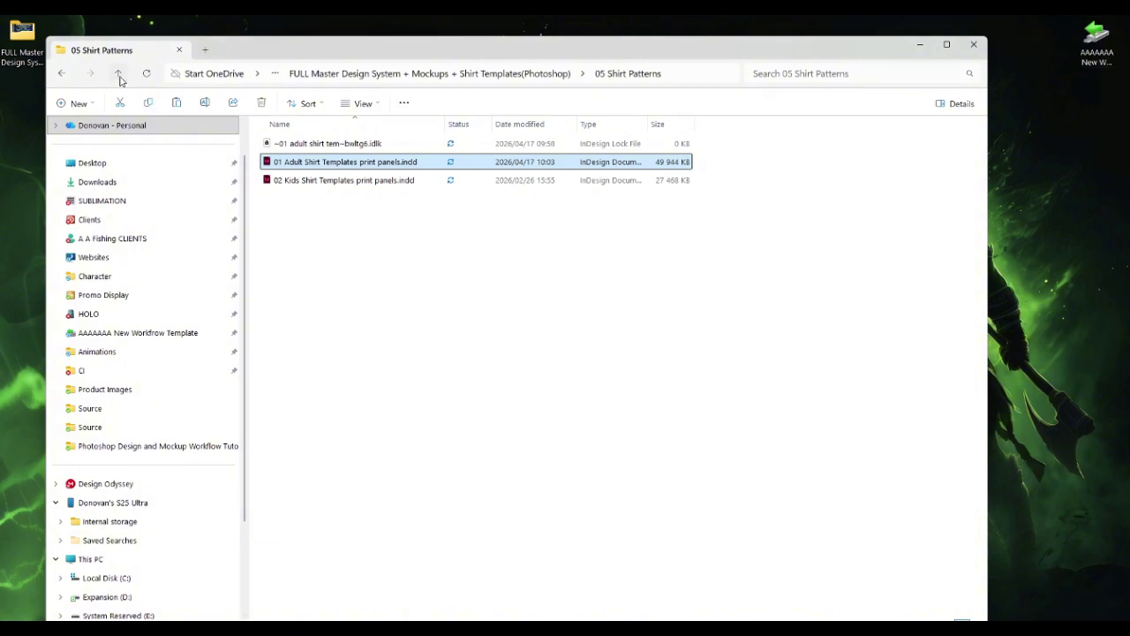
Open Medium.jpg from the 07 Export folder and view it in a maximized window
{"action": "left_click", "coordinate": [119, 75]}
{"action": "double_click", "coordinate": [299, 256]}
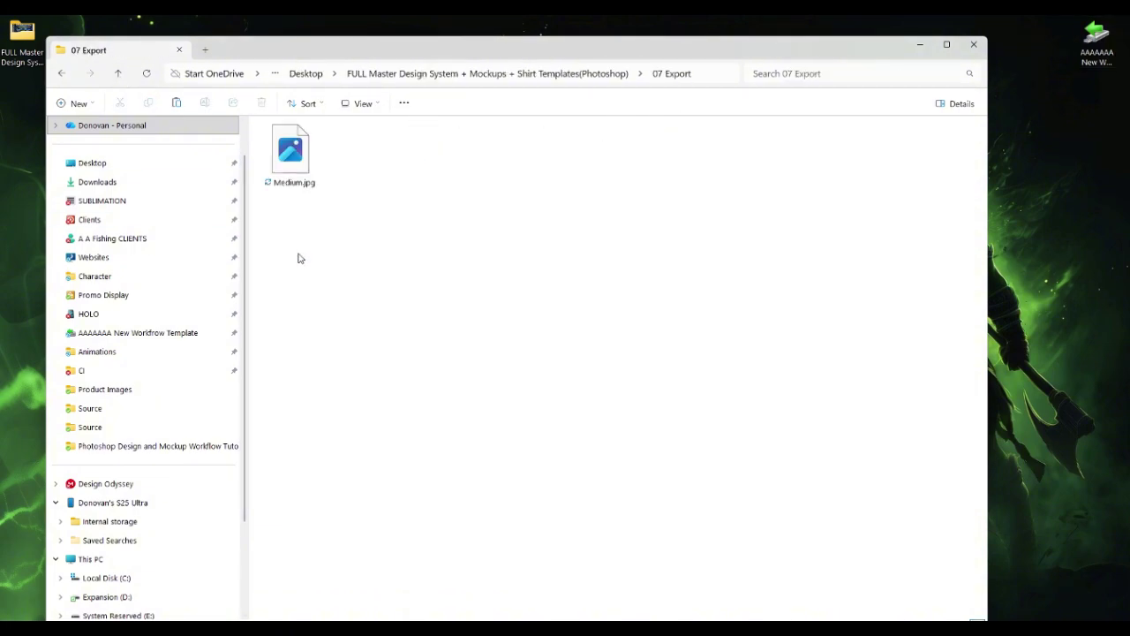
{"action": "double_click", "coordinate": [291, 152]}
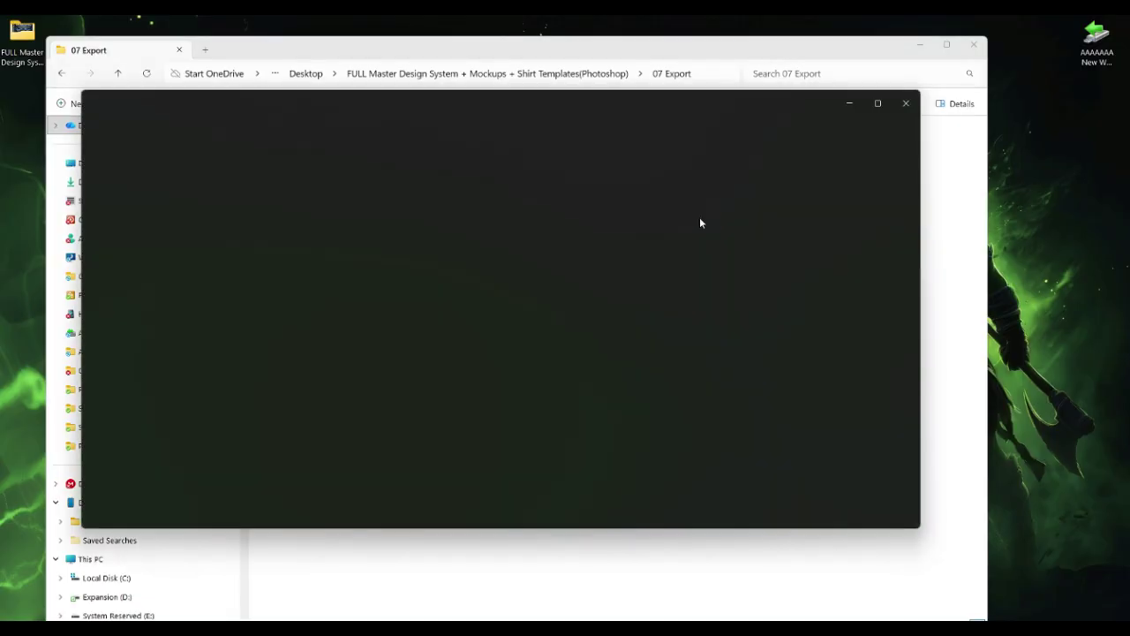
{"action": "left_click", "coordinate": [878, 103]}
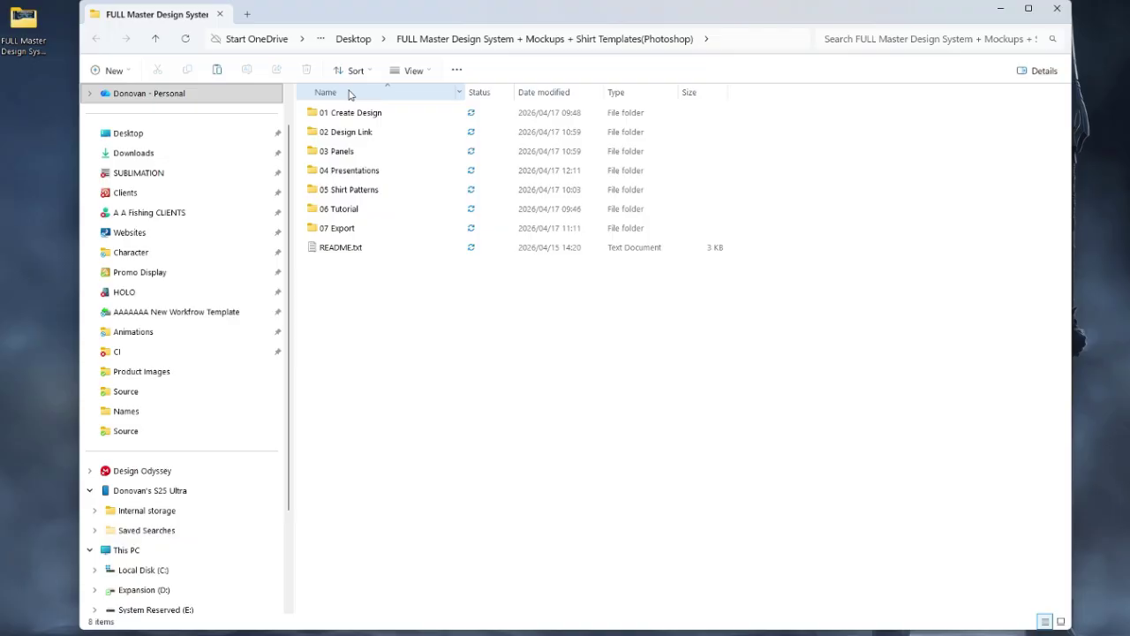
Review Create Design File.psd from the 01 Create Design folder alongside Design Link.psd from the 02 Design Link folder
{"action": "double_click", "coordinate": [351, 114]}
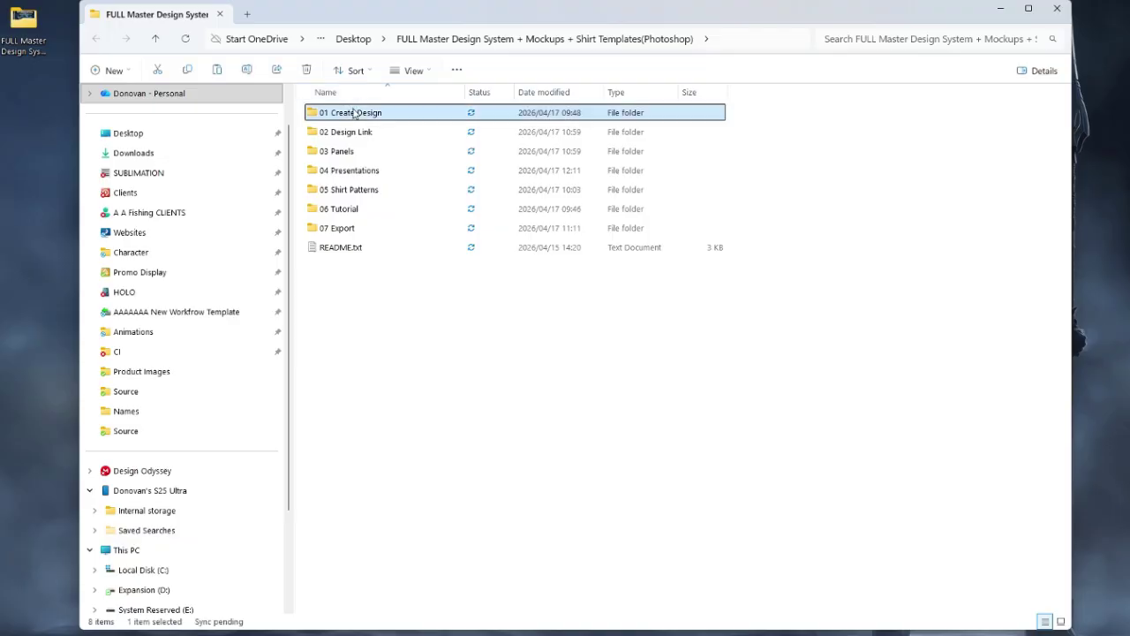
{"action": "double_click", "coordinate": [340, 128]}
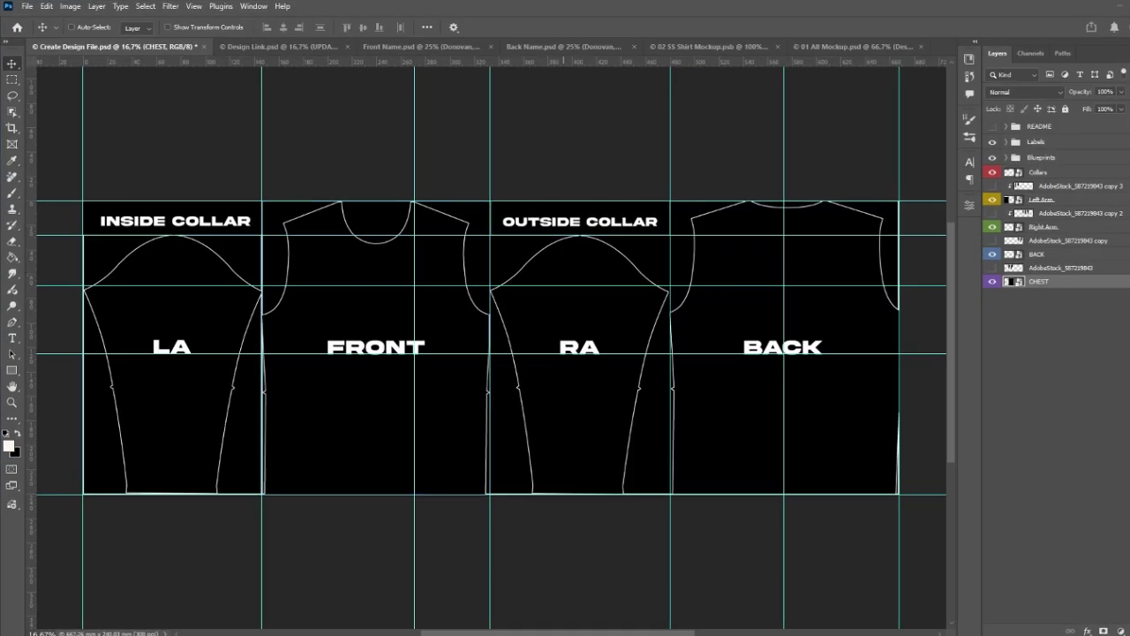
{"action": "key", "text": "alt+Tab"}
{"action": "double_click", "coordinate": [344, 137]}
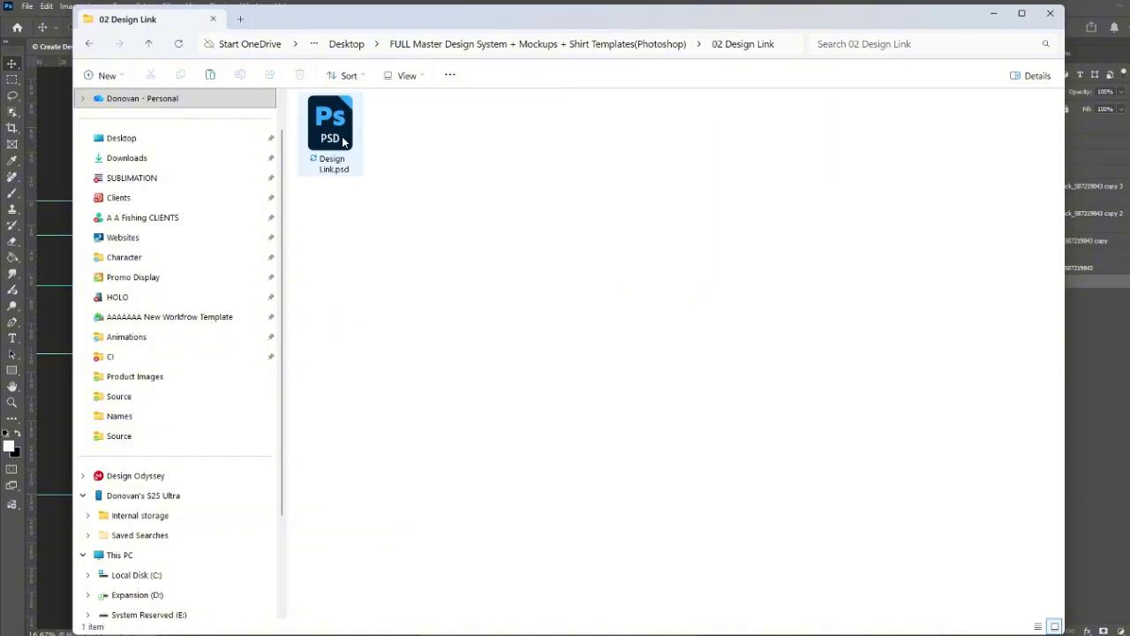
{"action": "double_click", "coordinate": [343, 141]}
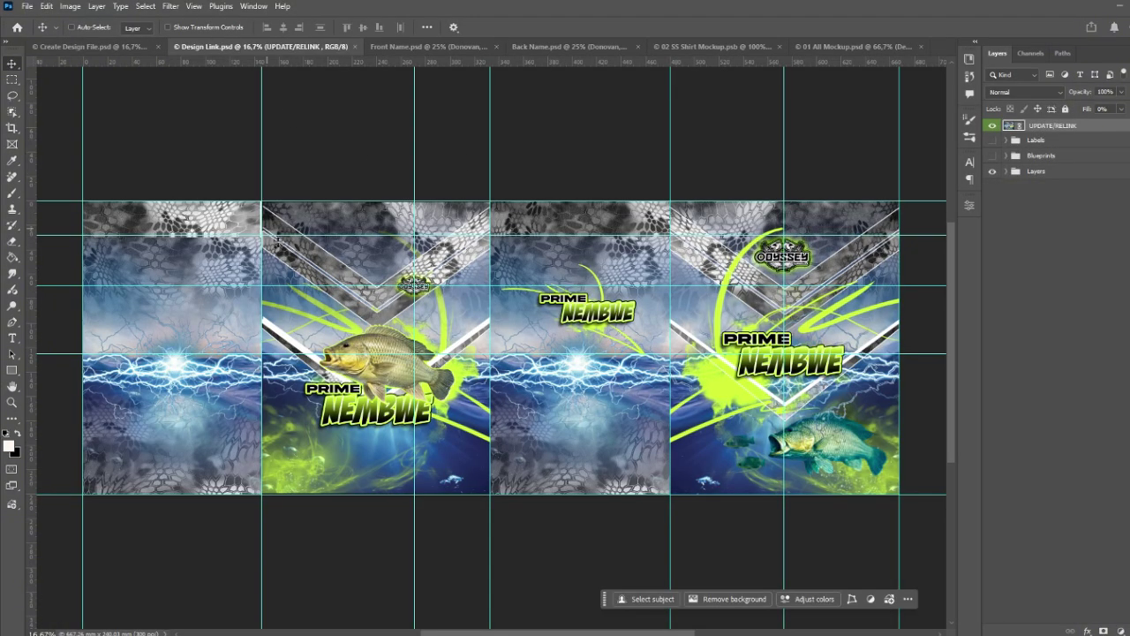
{"action": "left_click", "coordinate": [104, 46]}
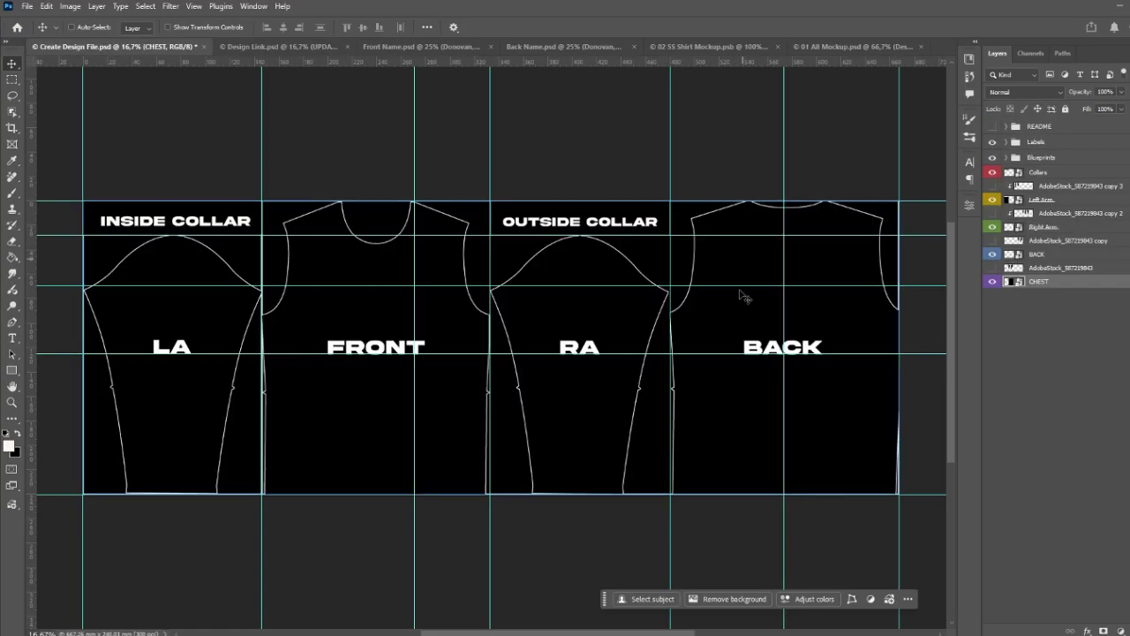
{"action": "left_click", "coordinate": [278, 47]}
Browse to the Names folder inside the 03 Panels images, and view Front Name.psd and Back Name.psd in Photoshop
{"action": "key", "text": "alt+Tab"}
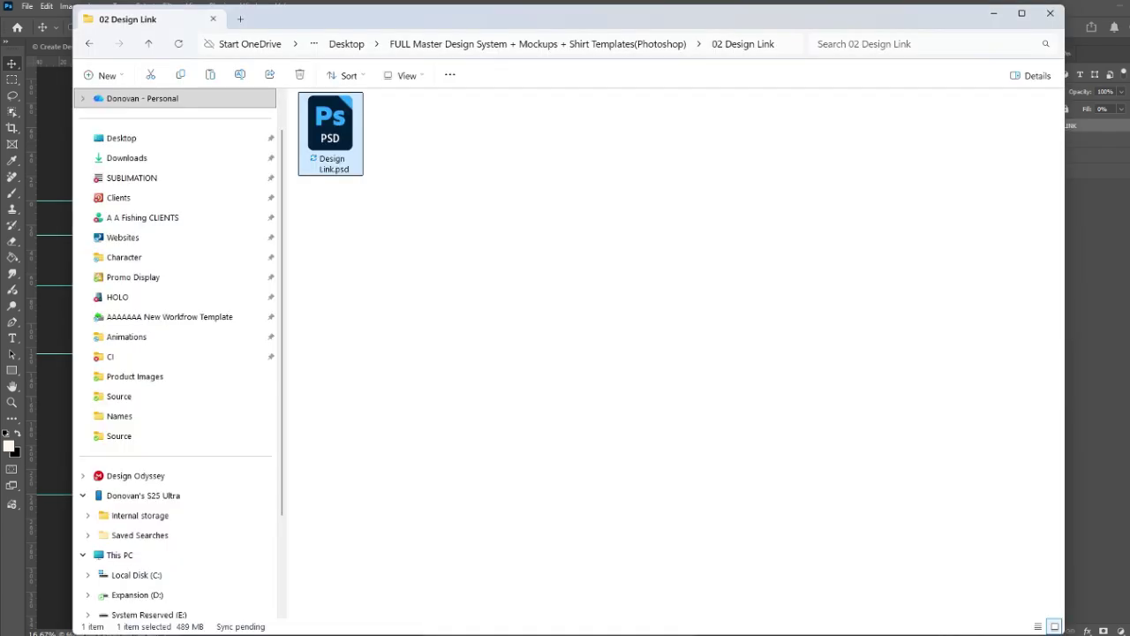
{"action": "left_click", "coordinate": [152, 47]}
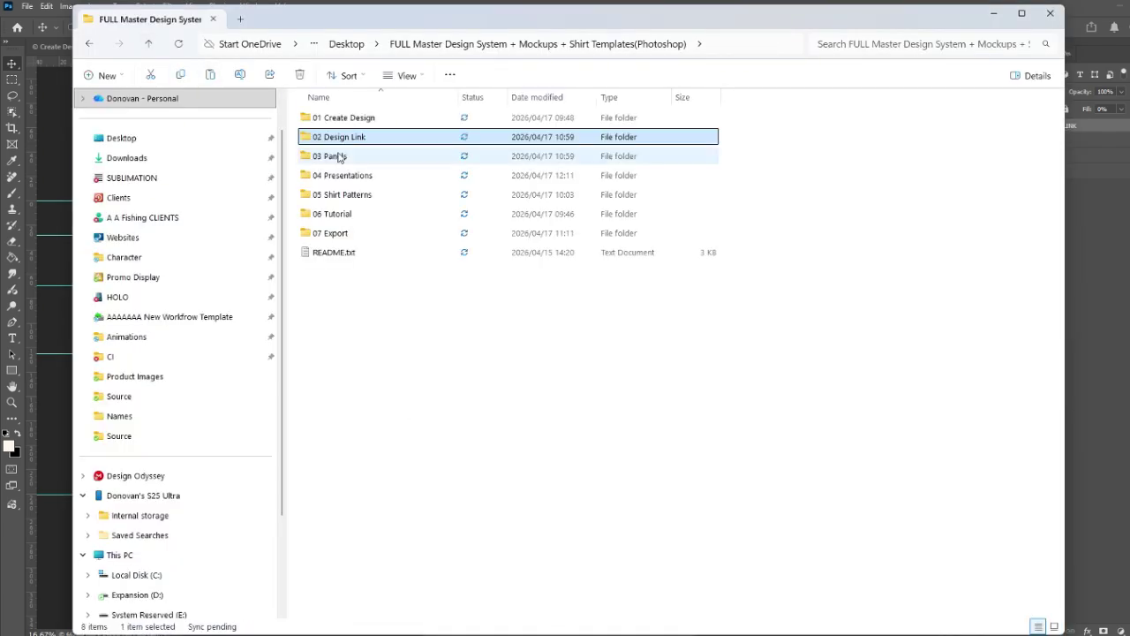
{"action": "double_click", "coordinate": [331, 151]}
{"action": "double_click", "coordinate": [331, 121]}
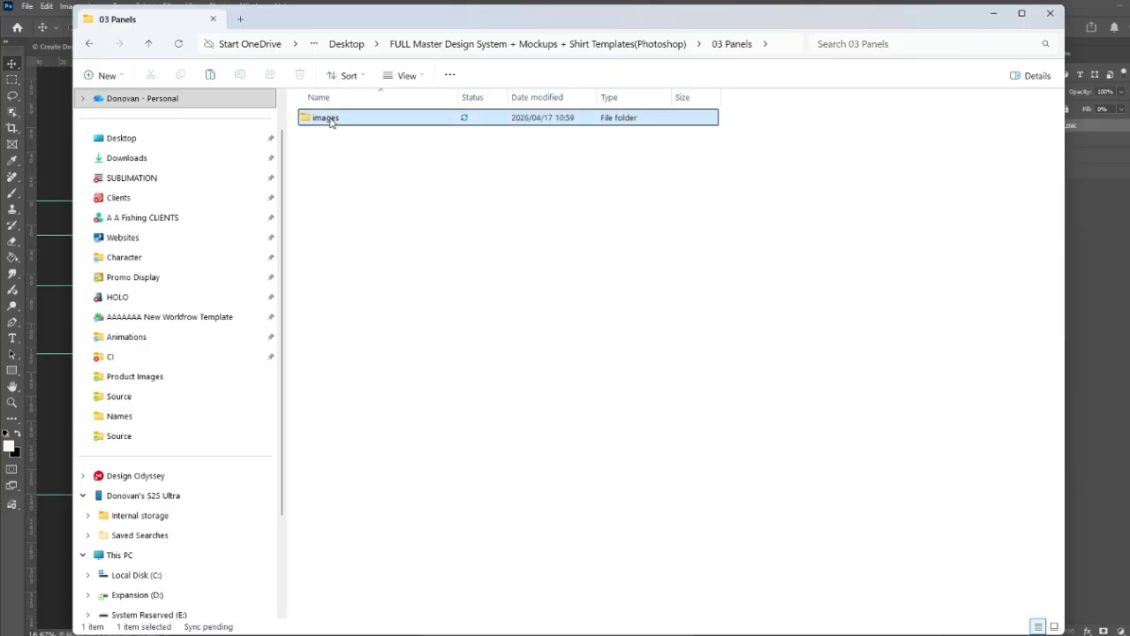
{"action": "left_click", "coordinate": [340, 137]}
{"action": "double_click", "coordinate": [340, 137]}
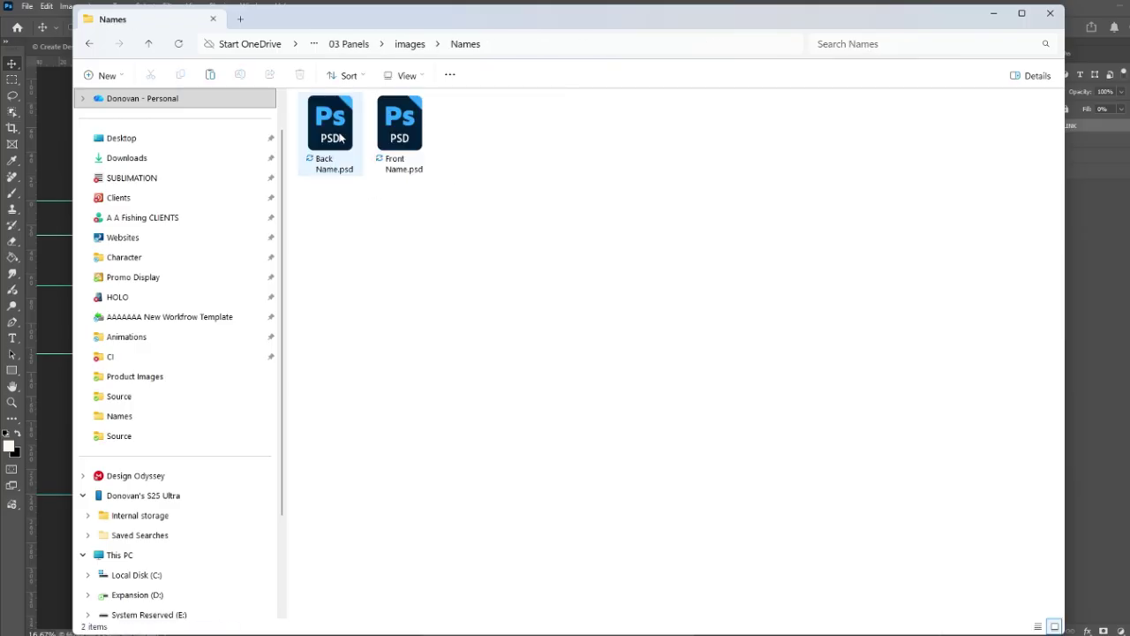
{"action": "key", "text": "alt+Tab"}
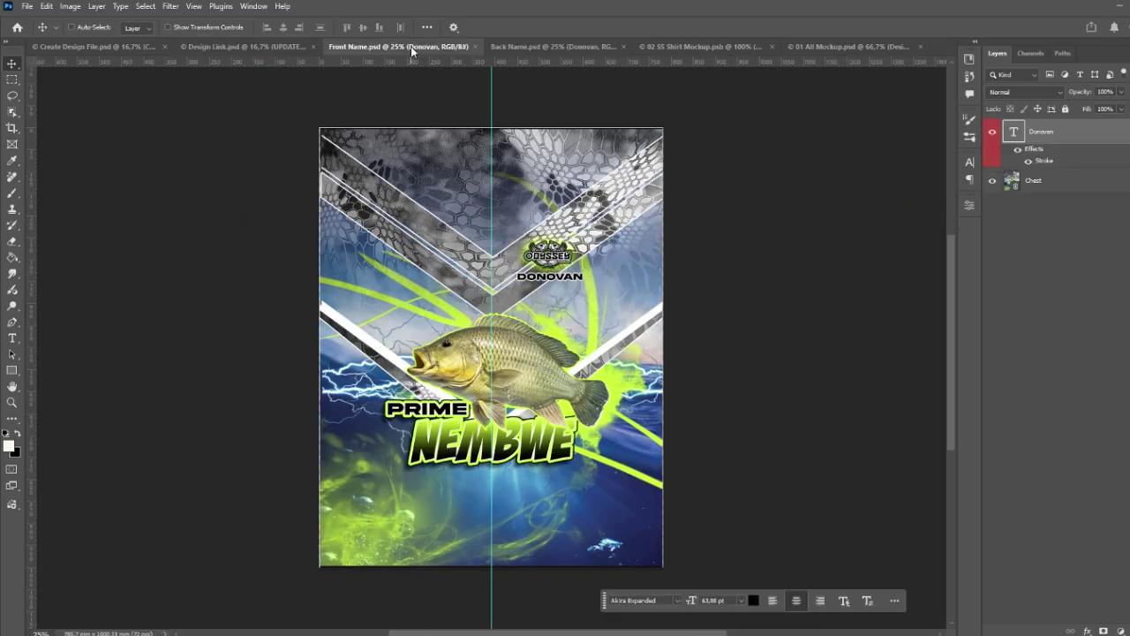
{"action": "left_click", "coordinate": [571, 46]}
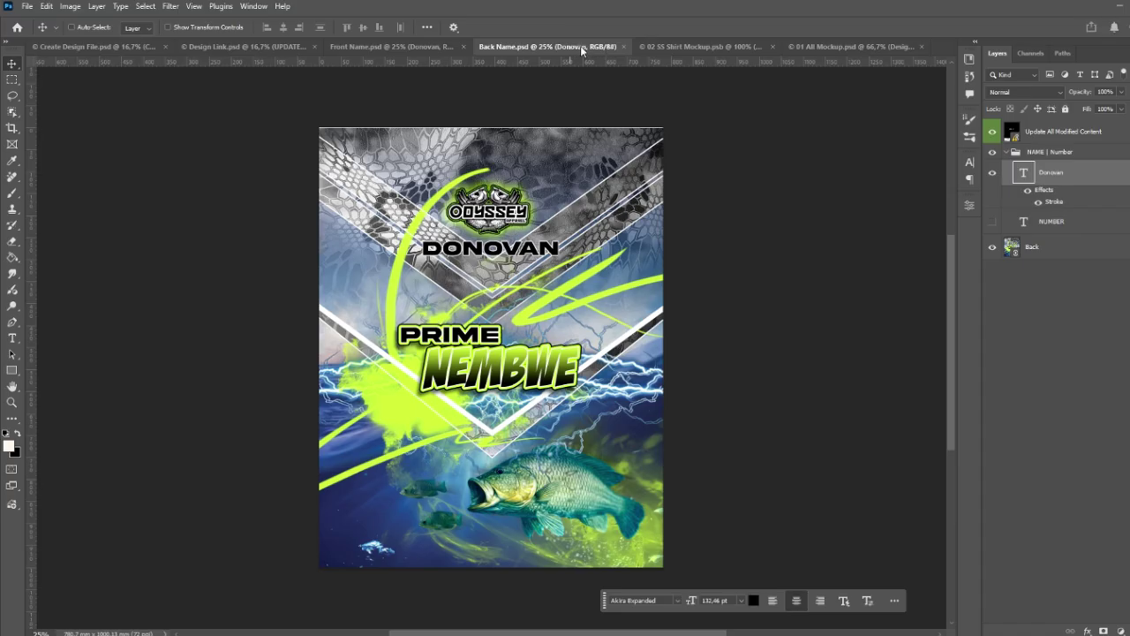
View the 02 SS Shirt Mockup.psb and 01 All Mockup files in Photoshop
{"action": "left_click", "coordinate": [673, 47]}
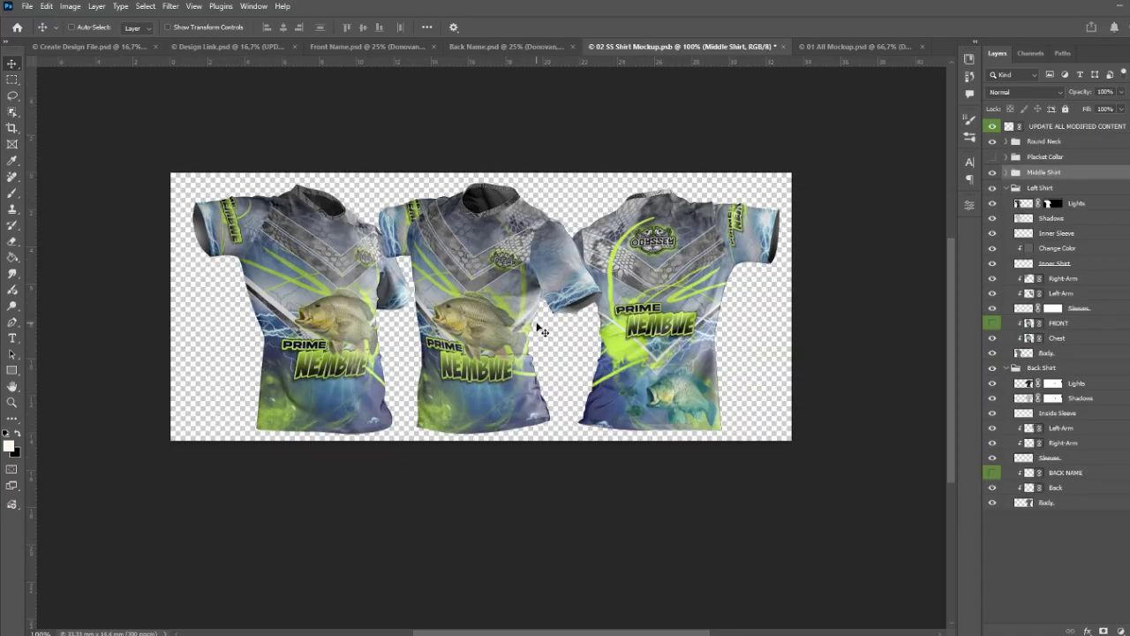
{"action": "left_click", "coordinate": [600, 282], "text": "ctrl"}
{"action": "left_click", "coordinate": [843, 47]}
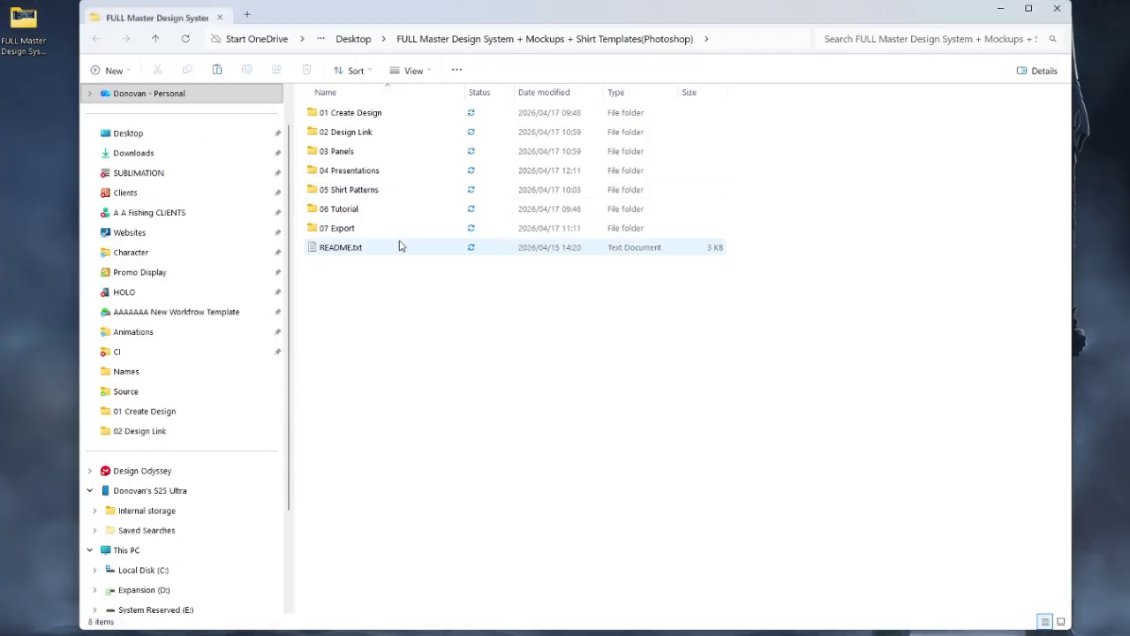
Open 01 Adult Shirt Templates print panels.indd from the 05 Shirt Patterns folder and review the XS to Large pattern spreads
{"action": "double_click", "coordinate": [347, 194]}
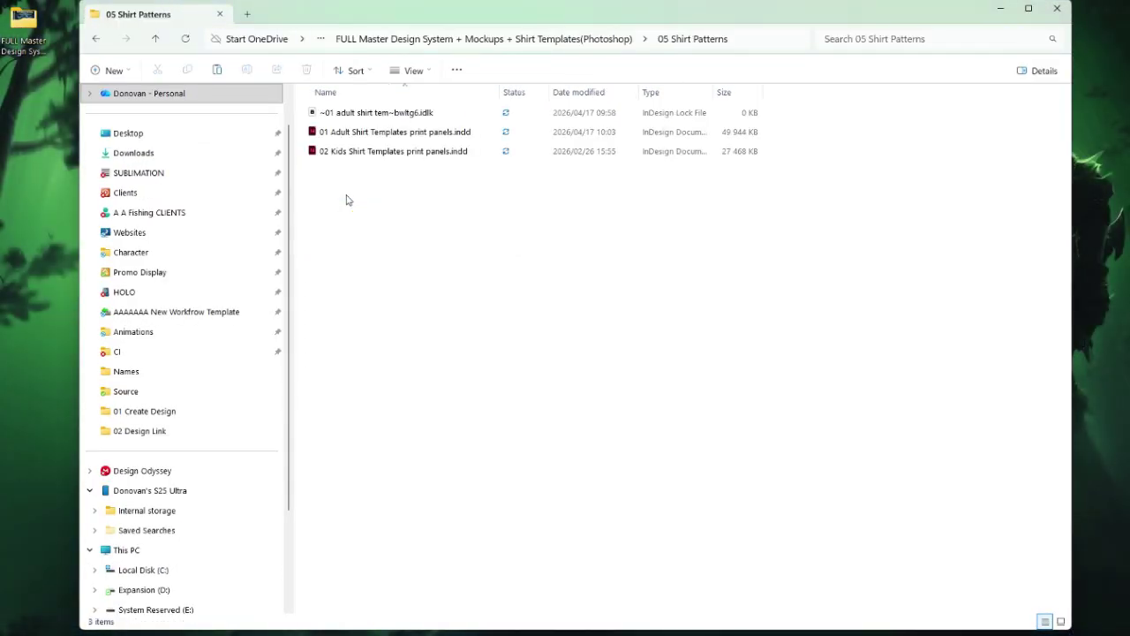
{"action": "left_click", "coordinate": [382, 156]}
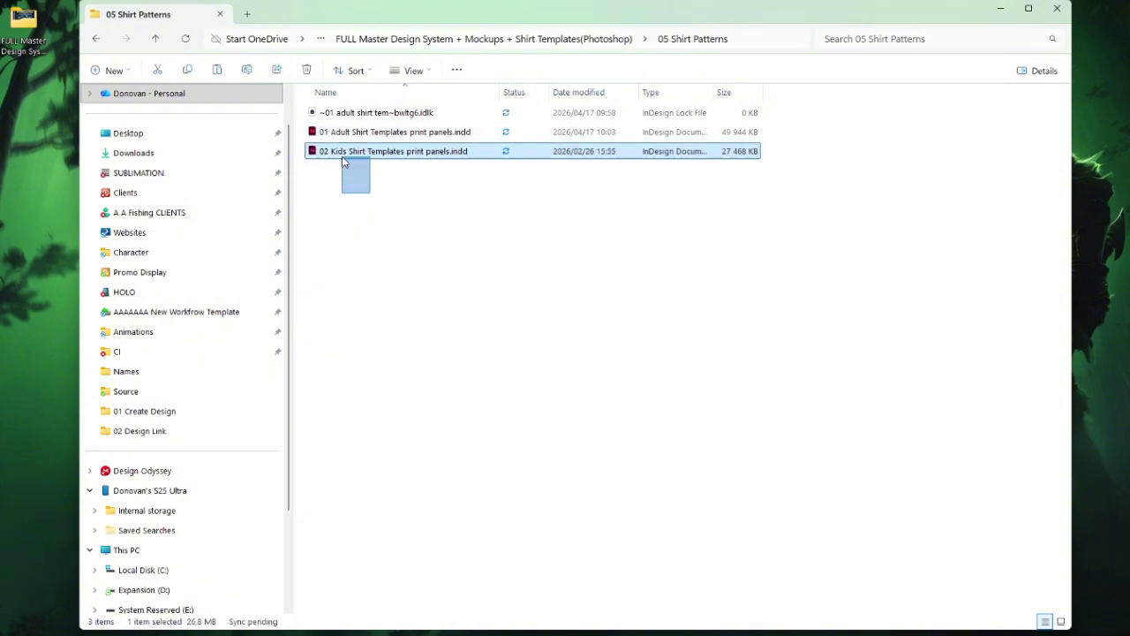
{"action": "left_click", "coordinate": [378, 189]}
{"action": "double_click", "coordinate": [583, 132]}
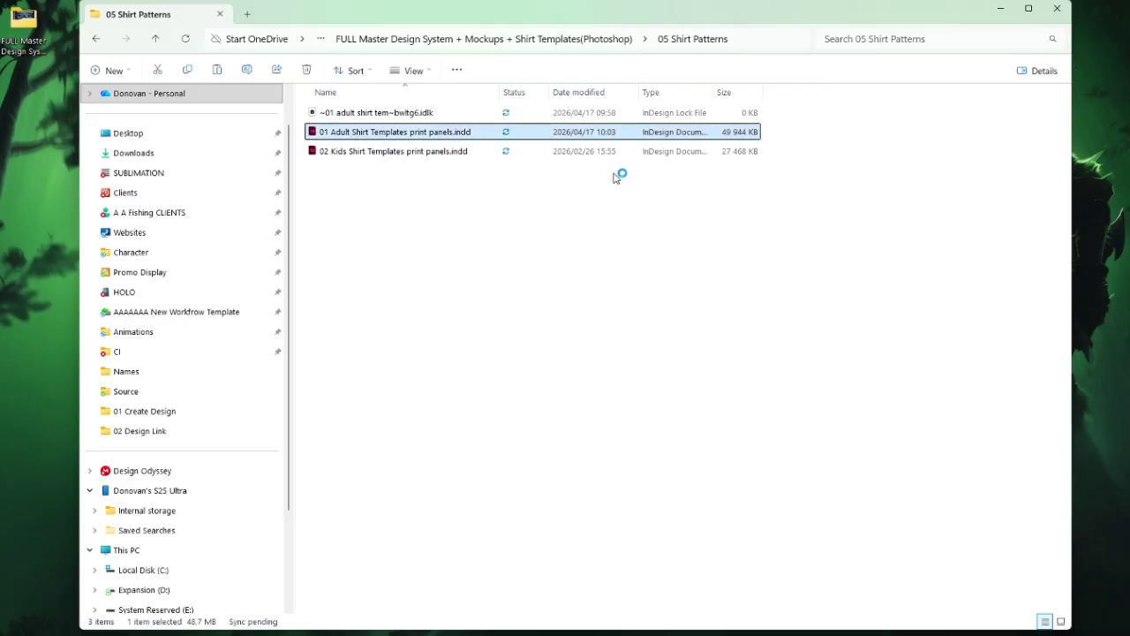
{"action": "scroll", "coordinate": [751, 340], "scroll_direction": "up", "scroll_amount": 4}
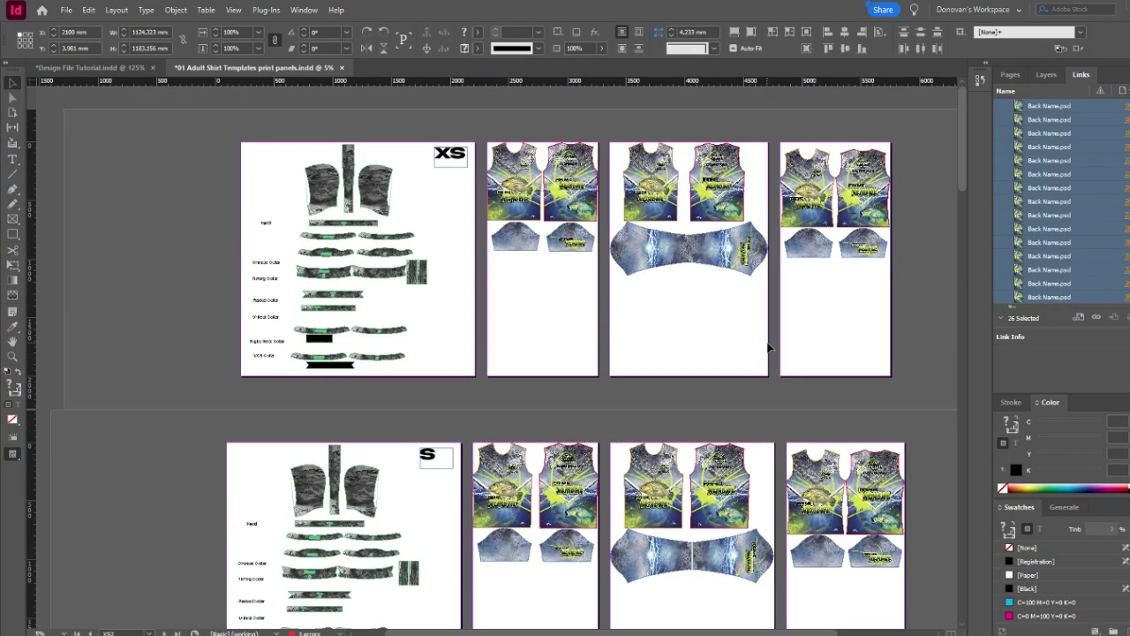
{"action": "scroll", "coordinate": [873, 290], "scroll_direction": "down", "scroll_amount": 2}
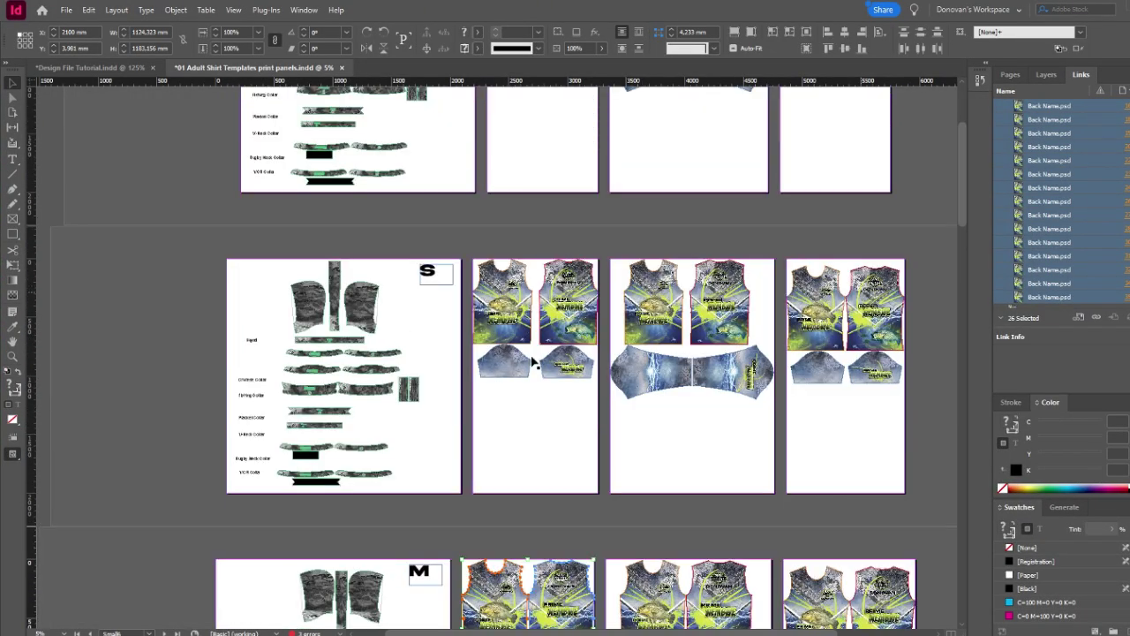
{"action": "scroll", "coordinate": [681, 386], "scroll_direction": "down", "scroll_amount": 2}
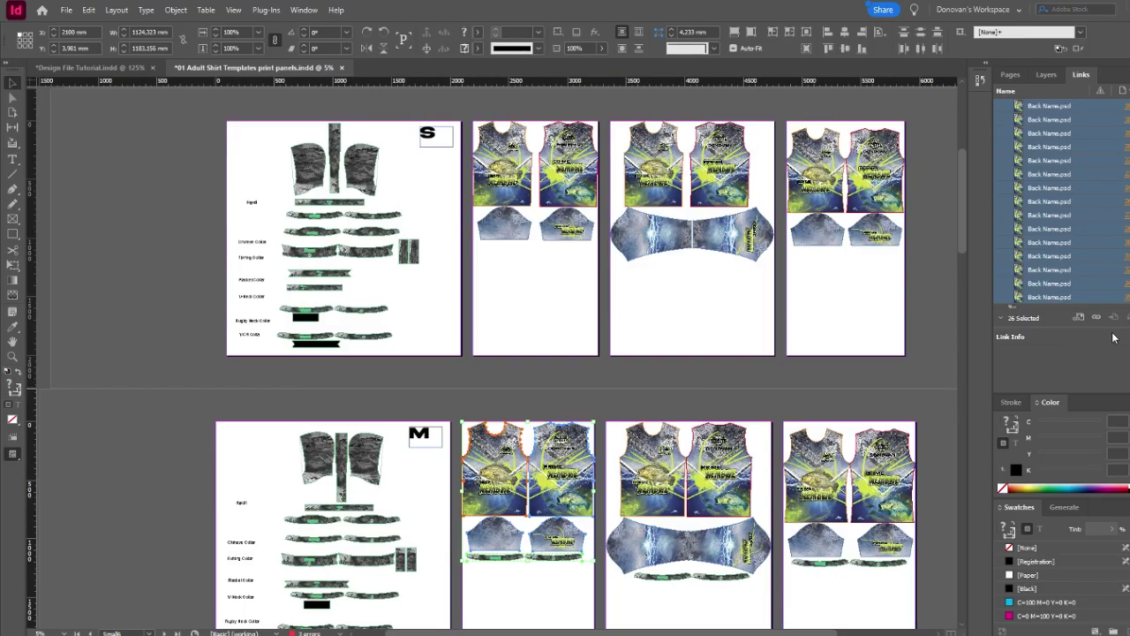
{"action": "scroll", "coordinate": [756, 336], "scroll_direction": "down", "scroll_amount": 4}
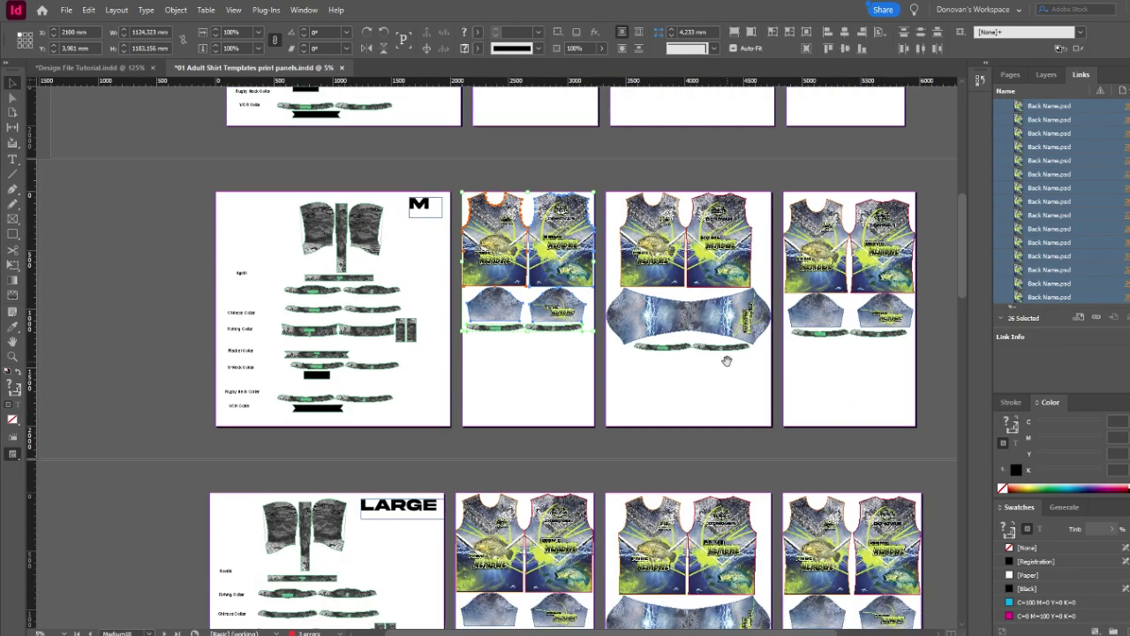
{"action": "scroll", "coordinate": [727, 361], "scroll_direction": "up", "scroll_amount": 4}
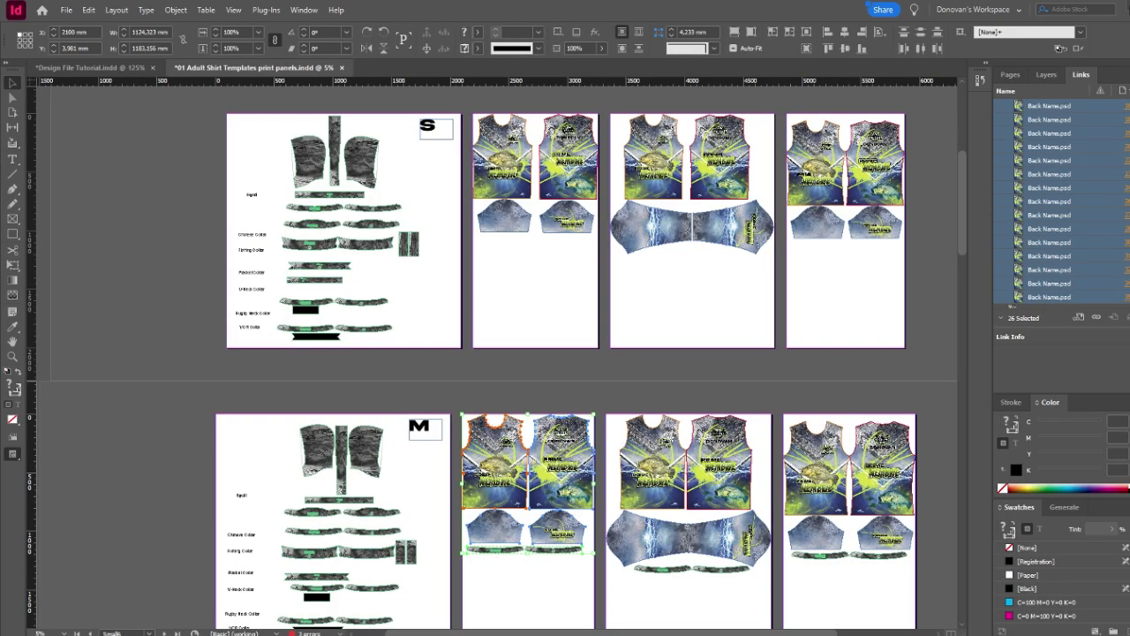